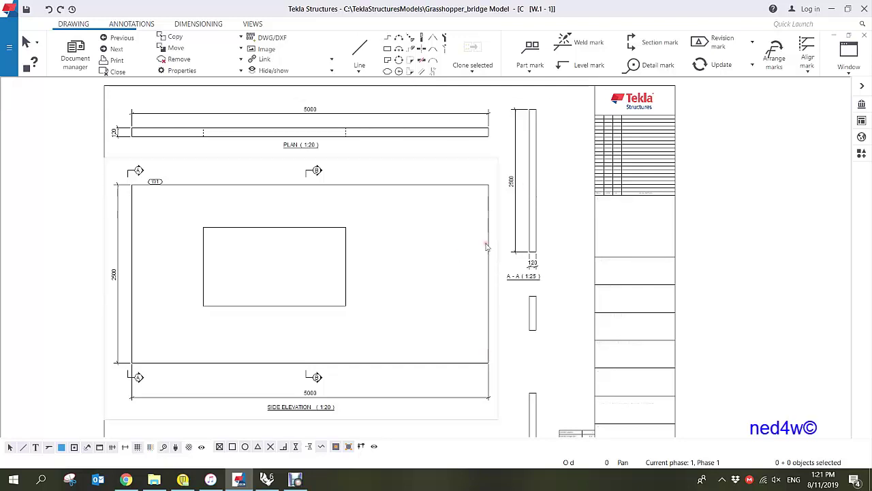
- Show the Drawing tab's Line dropdown with Draw line, continuous lines and Pattern line
{"action": "left_click", "coordinate": [359, 71]}
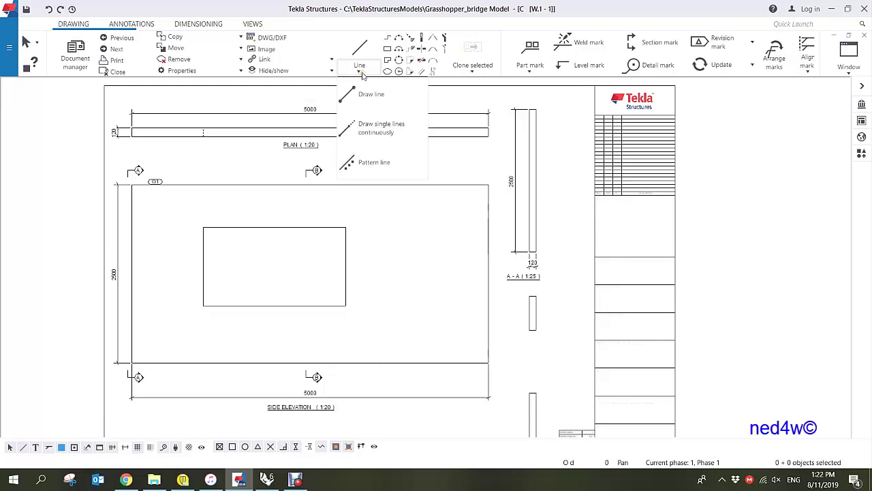
- Start a pattern line and apply the 'sample' pattern in its properties
{"action": "left_click", "coordinate": [368, 166]}
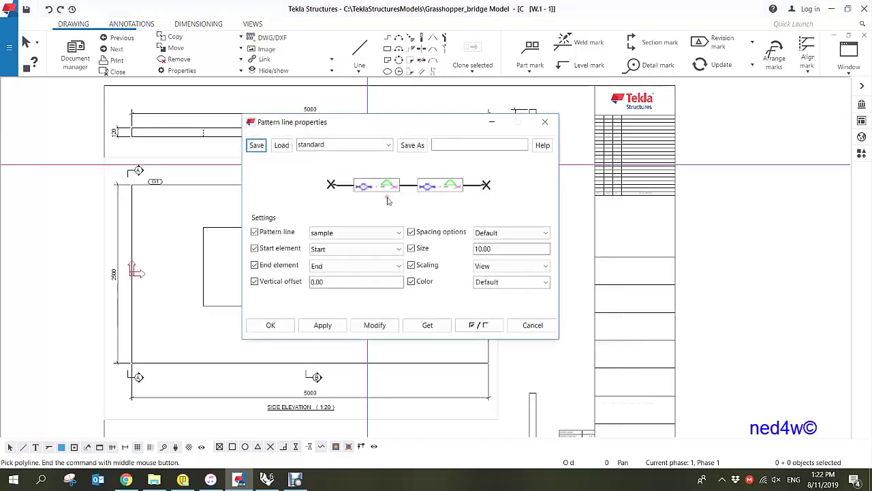
{"action": "left_click_drag", "start_coordinate": [385, 122], "coordinate": [668, 111]}
{"action": "left_click", "coordinate": [680, 222]}
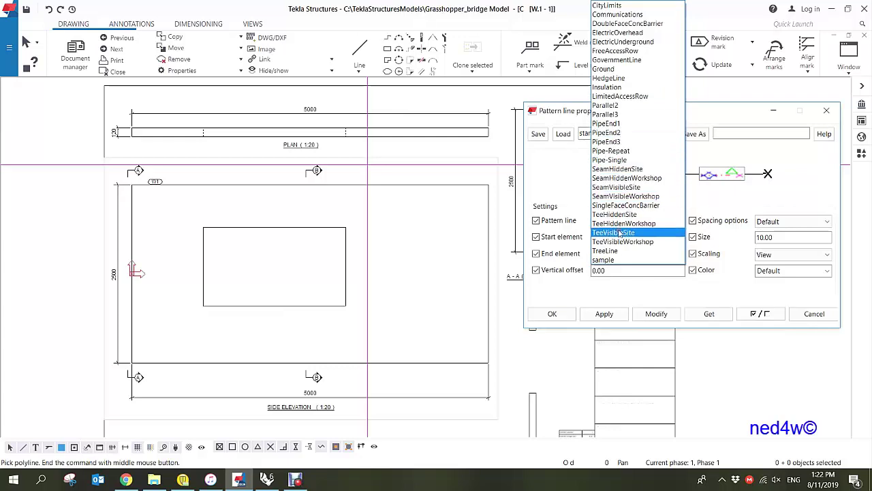
{"action": "left_click", "coordinate": [603, 315]}
{"action": "left_click", "coordinate": [603, 315]}
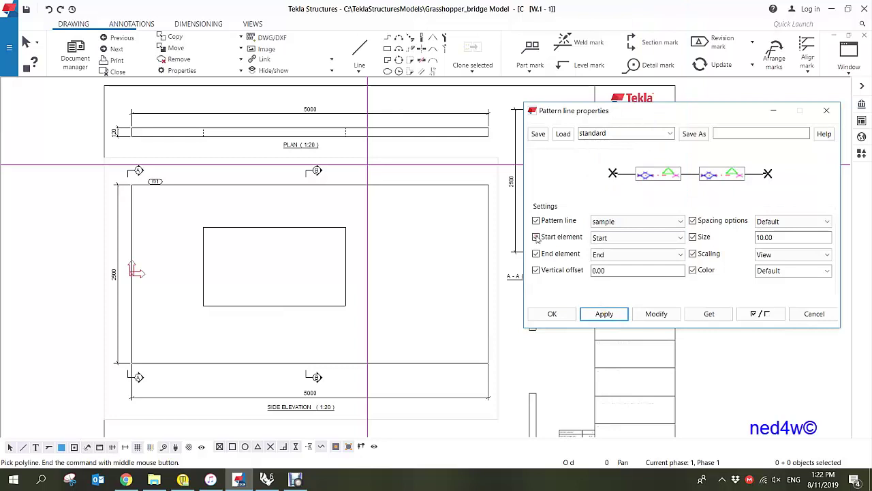
- Draw a vertical sample-pattern line from the side elevation's top edge to its bottom edge
{"action": "left_click", "coordinate": [396, 184]}
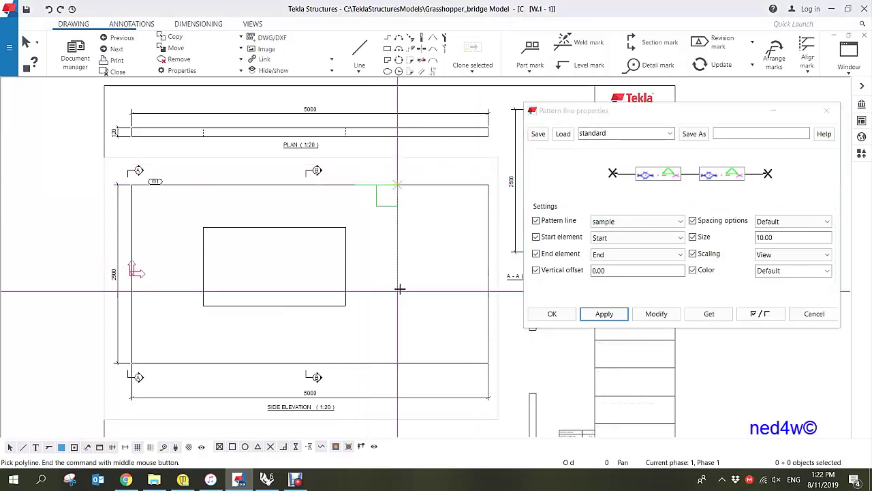
{"action": "left_click", "coordinate": [396, 363]}
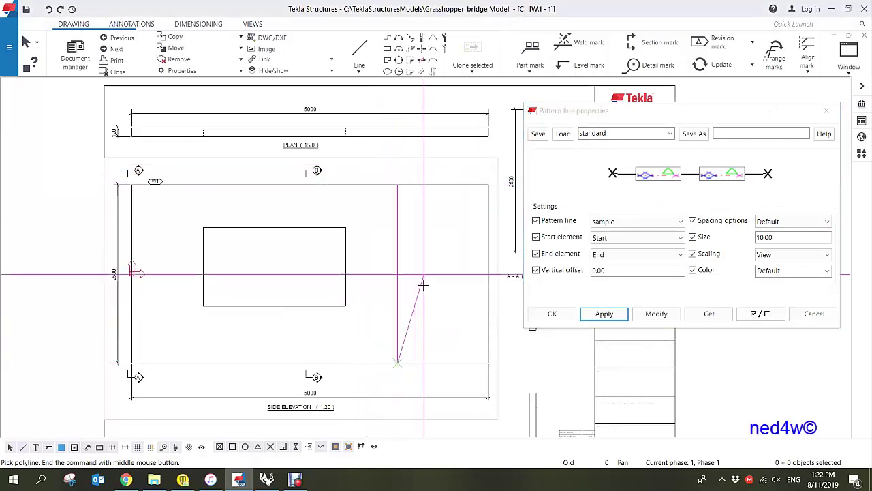
{"action": "middle_click", "coordinate": [431, 224]}
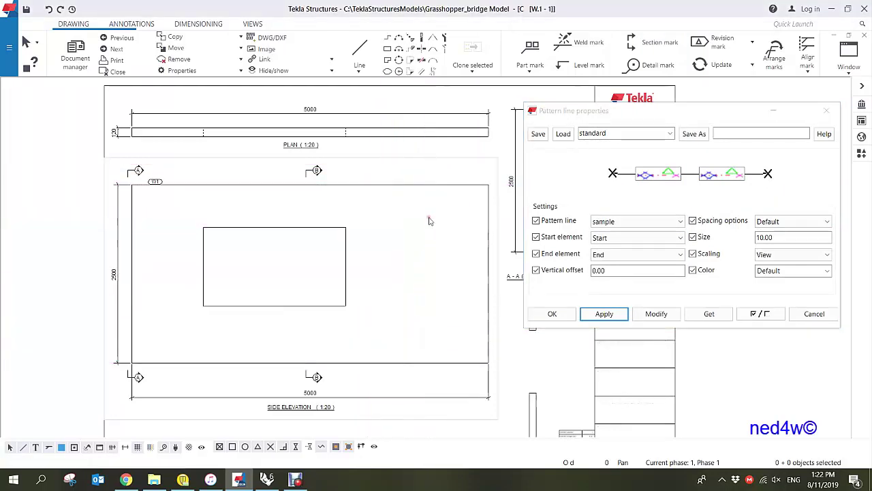
- Select the new pattern line and zoom in to inspect its ends
{"action": "scroll", "coordinate": [403, 204], "scroll_direction": "up", "scroll_amount": 5}
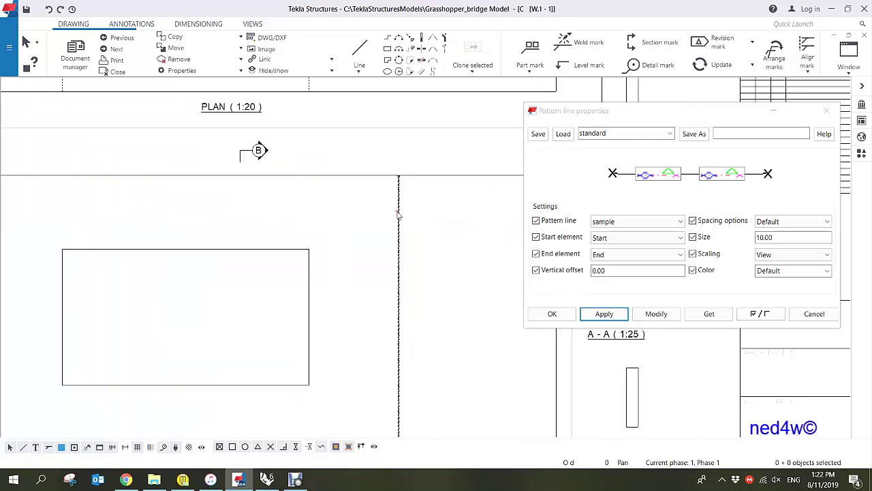
{"action": "scroll", "coordinate": [391, 194], "scroll_direction": "up", "scroll_amount": 3}
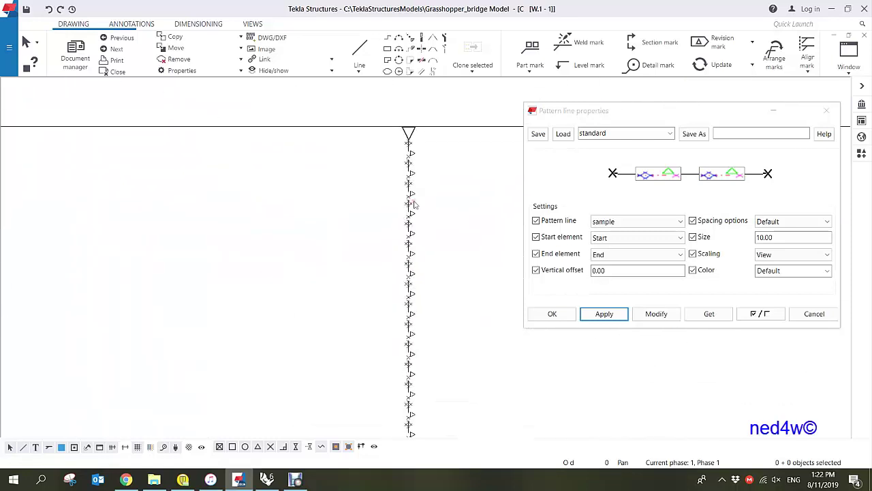
{"action": "scroll", "coordinate": [417, 182], "scroll_direction": "up", "scroll_amount": 2}
{"action": "left_click", "coordinate": [408, 178]}
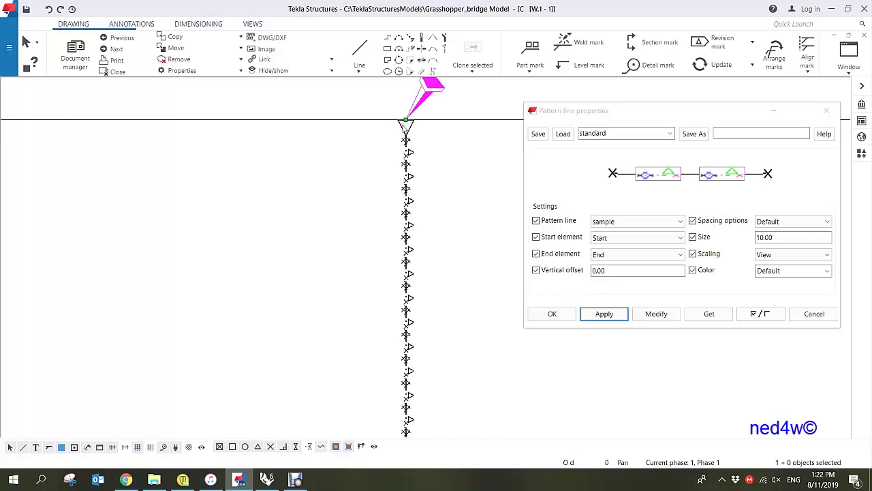
{"action": "scroll", "coordinate": [408, 205], "scroll_direction": "down", "scroll_amount": 2}
{"action": "scroll", "coordinate": [398, 233], "scroll_direction": "up", "scroll_amount": 3}
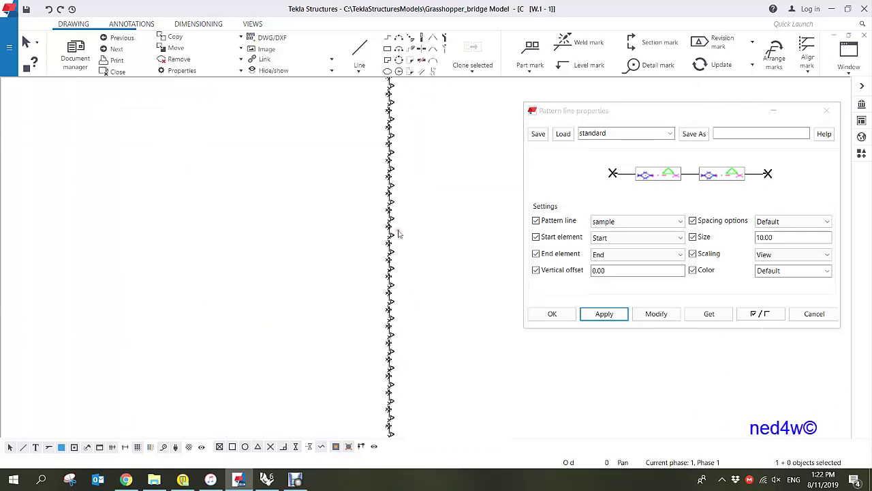
{"action": "scroll", "coordinate": [394, 320], "scroll_direction": "down", "scroll_amount": 3}
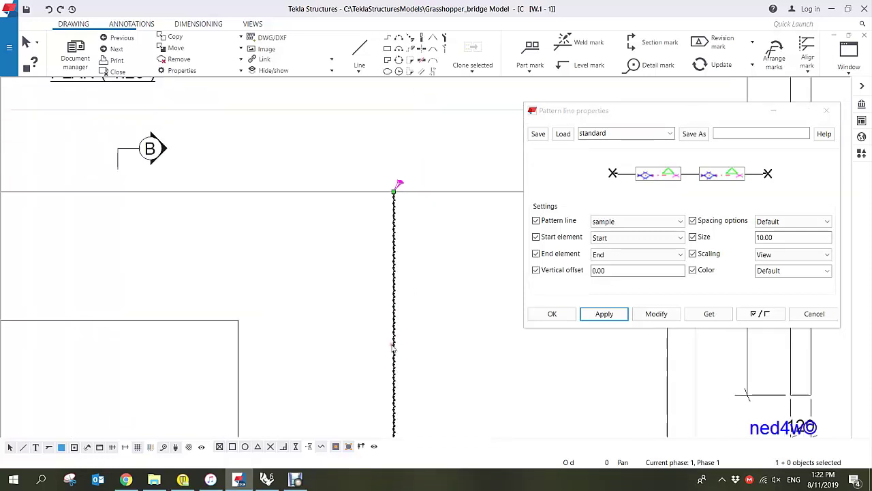
{"action": "scroll", "coordinate": [395, 282], "scroll_direction": "down", "scroll_amount": 3}
{"action": "scroll", "coordinate": [407, 327], "scroll_direction": "up", "scroll_amount": 3}
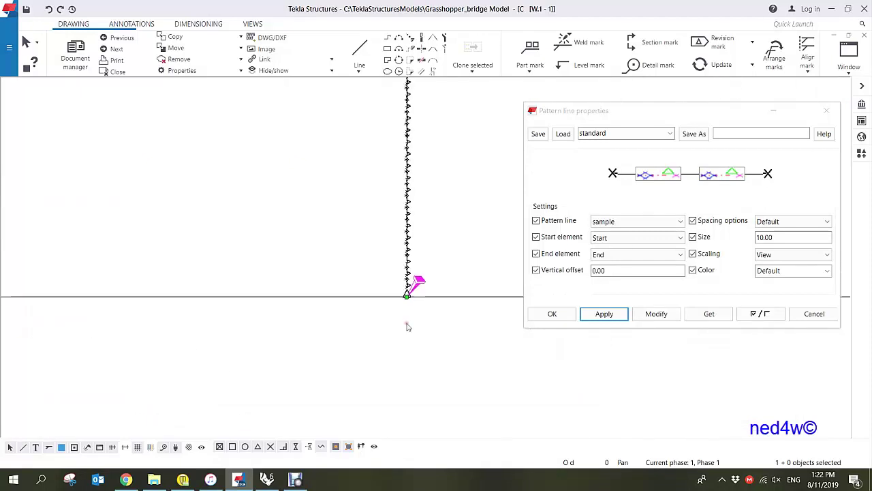
{"action": "scroll", "coordinate": [408, 313], "scroll_direction": "up", "scroll_amount": 3}
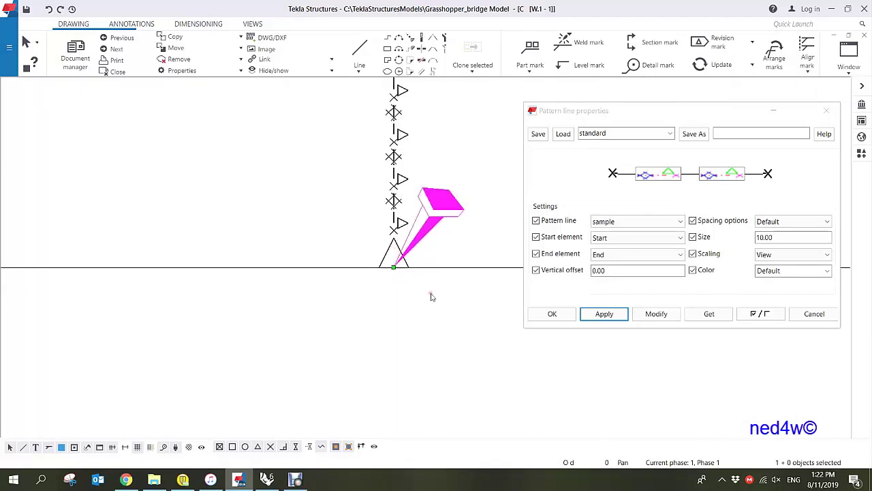
{"action": "scroll", "coordinate": [431, 297], "scroll_direction": "down", "scroll_amount": 3}
{"action": "mouse_move", "coordinate": [436, 309]}
{"action": "middle_mouse_down"}
{"action": "mouse_move", "coordinate": [431, 233]}
{"action": "mouse_move", "coordinate": [424, 235]}
{"action": "mouse_move", "coordinate": [439, 304]}
{"action": "middle_mouse_up"}
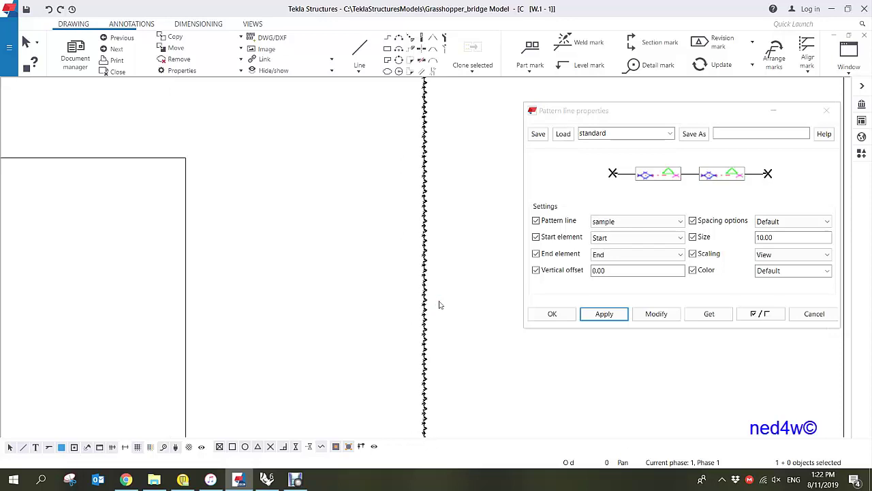
{"action": "scroll", "coordinate": [429, 293], "scroll_direction": "down", "scroll_amount": 3}
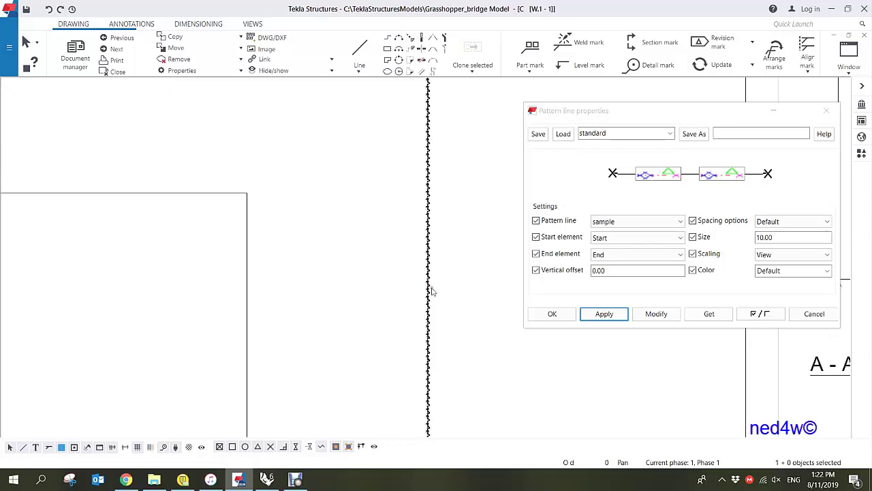
{"action": "scroll", "coordinate": [409, 282], "scroll_direction": "up", "scroll_amount": 5}
{"action": "middle_click_drag", "start_coordinate": [421, 229], "coordinate": [393, 240]}
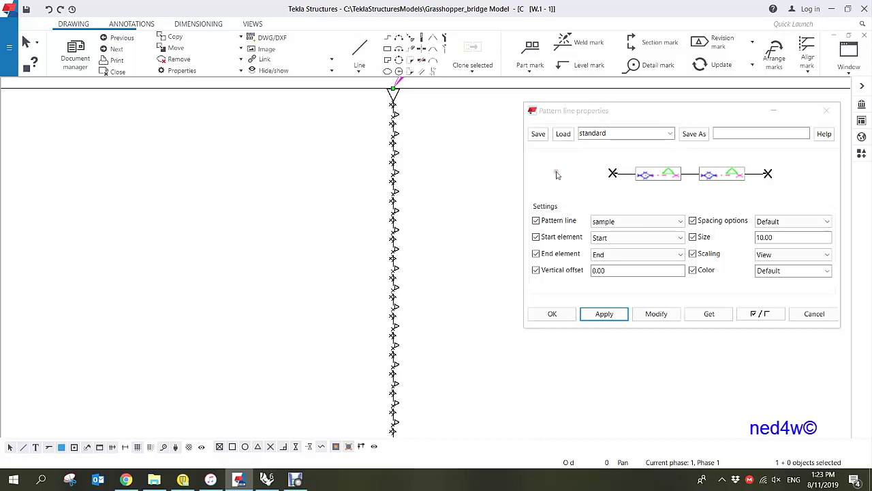
{"action": "left_click", "coordinate": [681, 223]}
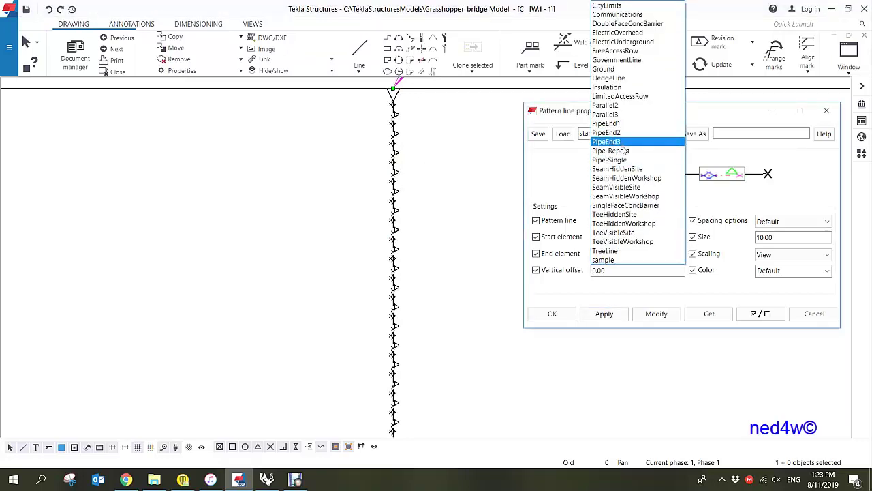
{"action": "left_click", "coordinate": [622, 215]}
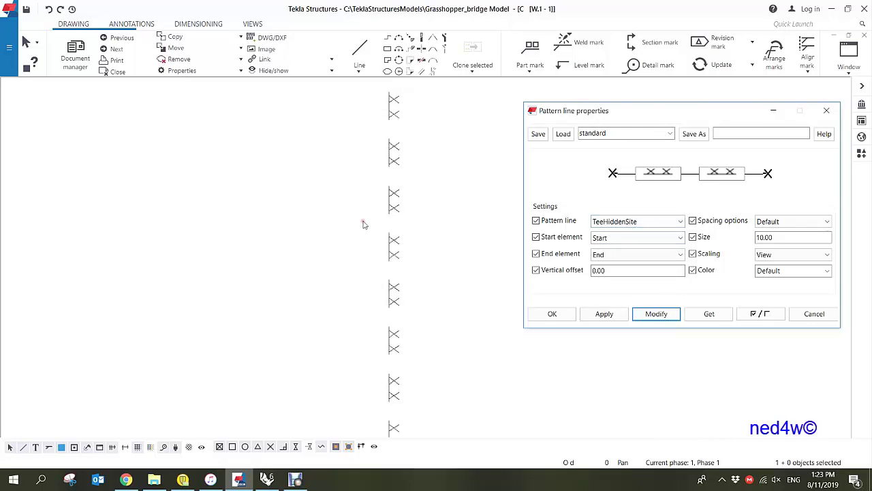
{"action": "left_click", "coordinate": [621, 221]}
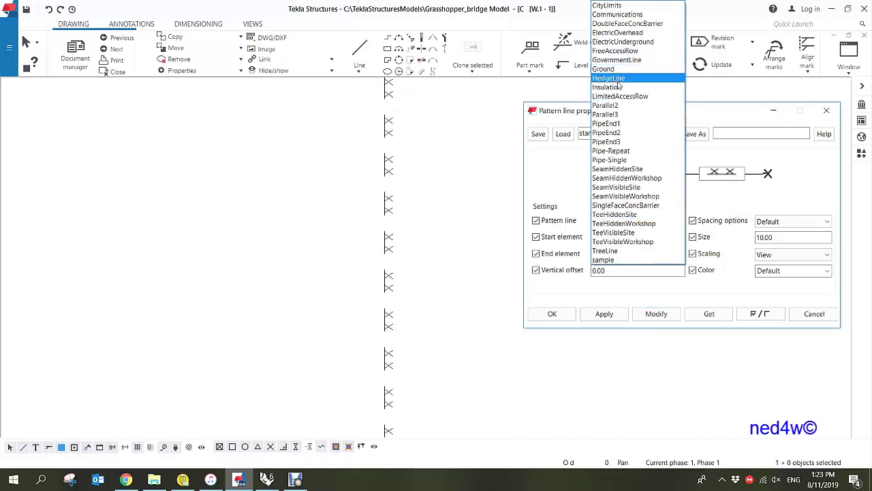
{"action": "left_click", "coordinate": [617, 87]}
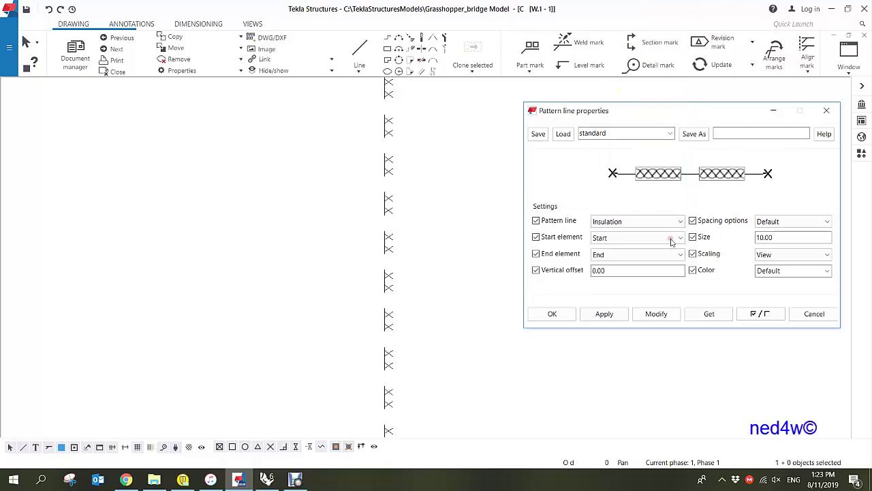
{"action": "left_click", "coordinate": [639, 314]}
{"action": "left_click", "coordinate": [387, 216]}
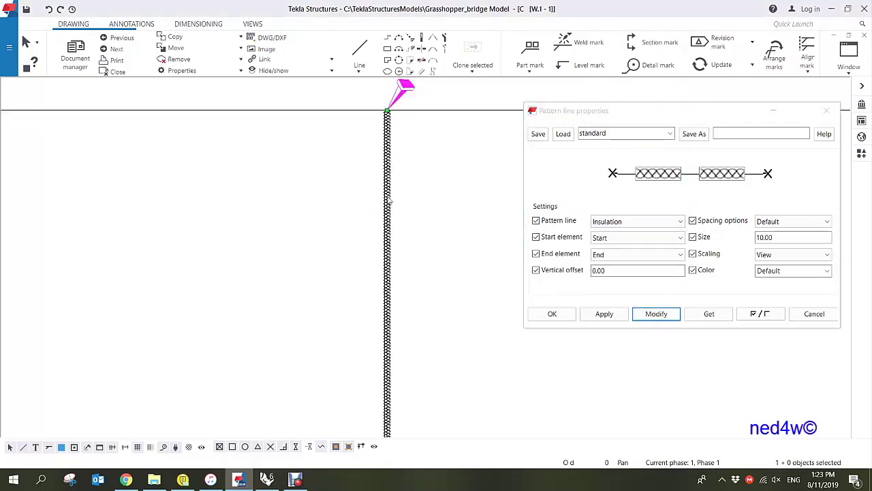
{"action": "left_click", "coordinate": [680, 222]}
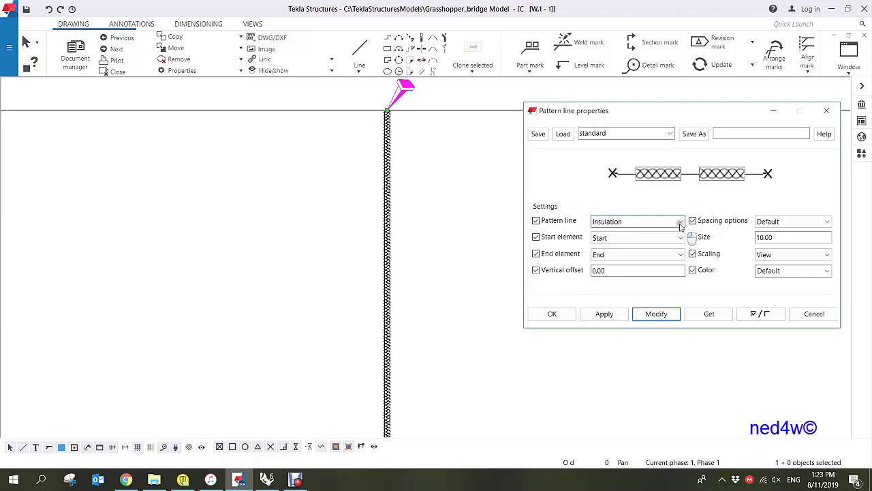
{"action": "left_click", "coordinate": [629, 261]}
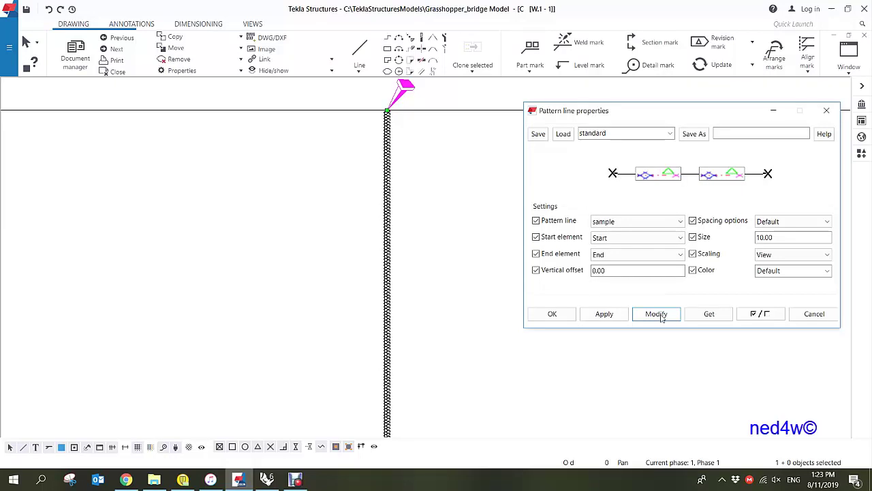
{"action": "left_click", "coordinate": [659, 314]}
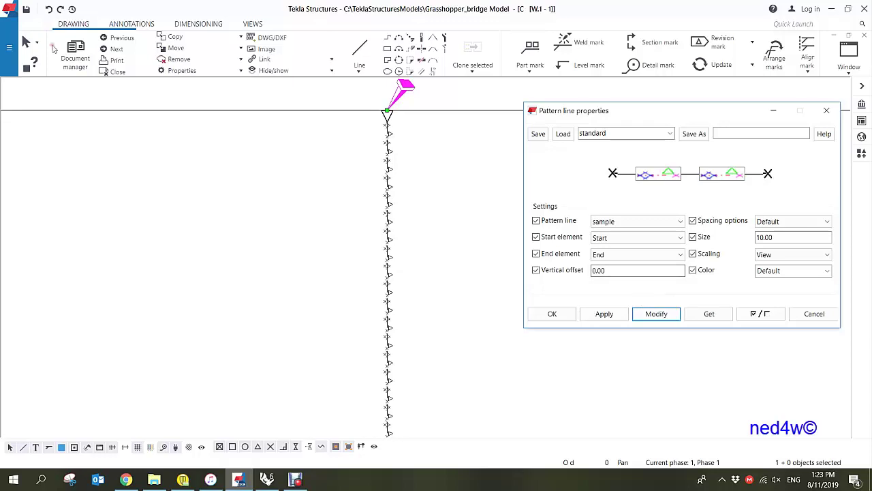
- Launch the Symbol editor from the File menu's Editors list
{"action": "left_click", "coordinate": [14, 56]}
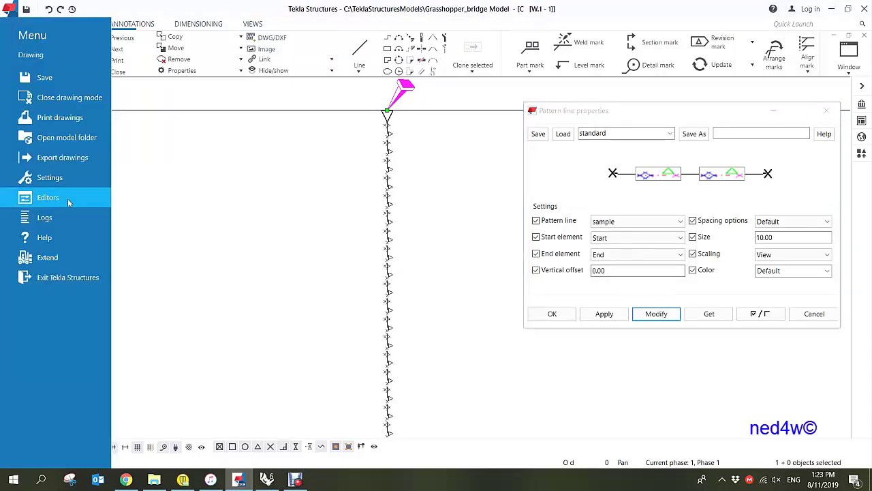
{"action": "left_click", "coordinate": [67, 198]}
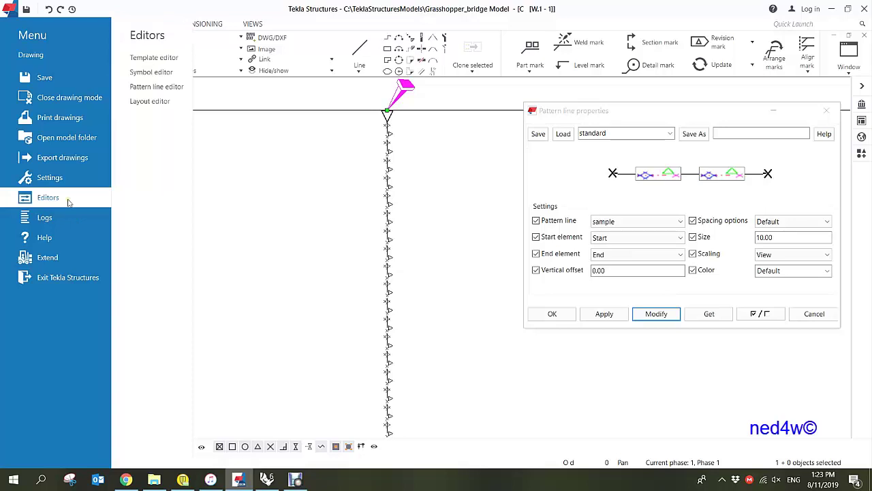
{"action": "left_click", "coordinate": [160, 77]}
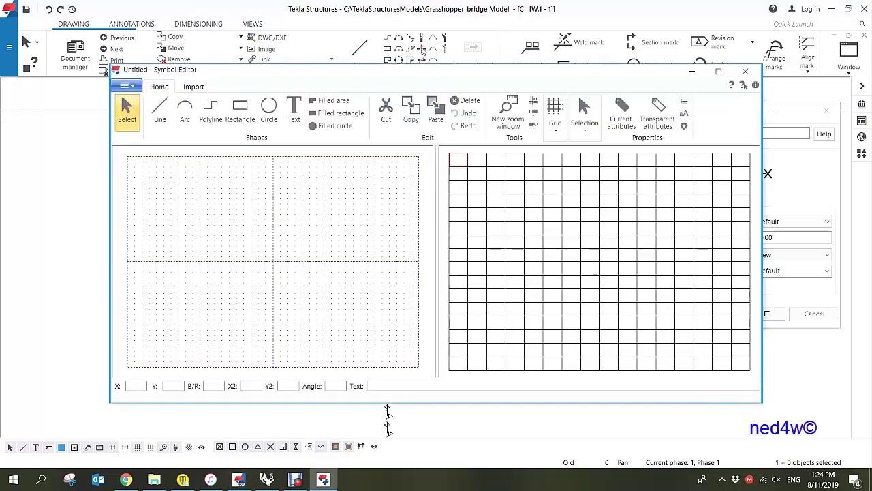
- Maximize the Symbol Editor and open PatternLineSymbols.sym from the symbols folder
{"action": "double_click", "coordinate": [449, 74]}
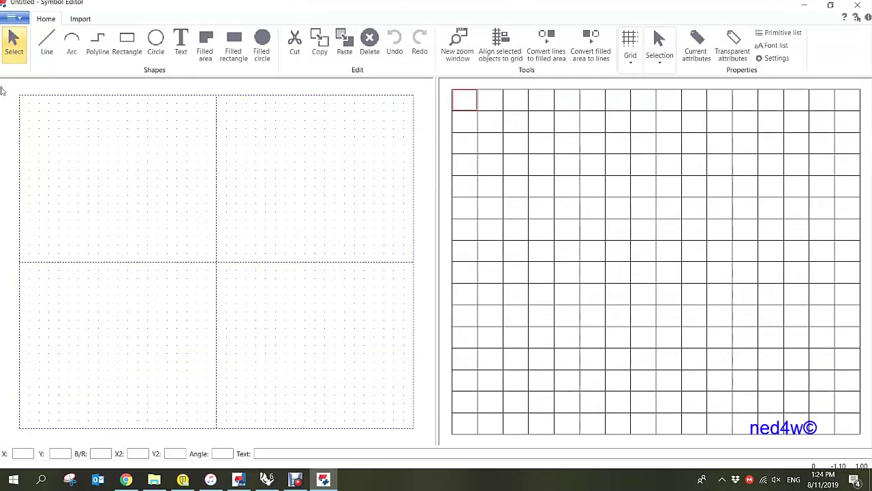
{"action": "left_click", "coordinate": [21, 18]}
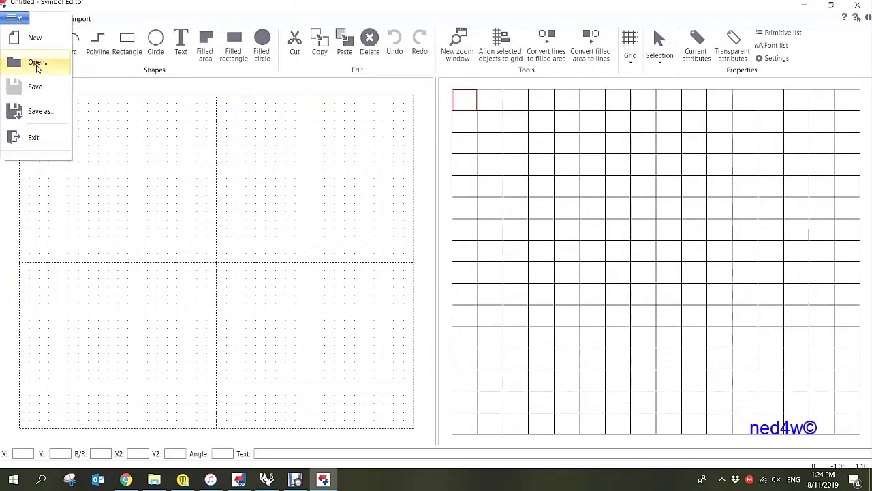
{"action": "left_click", "coordinate": [38, 63]}
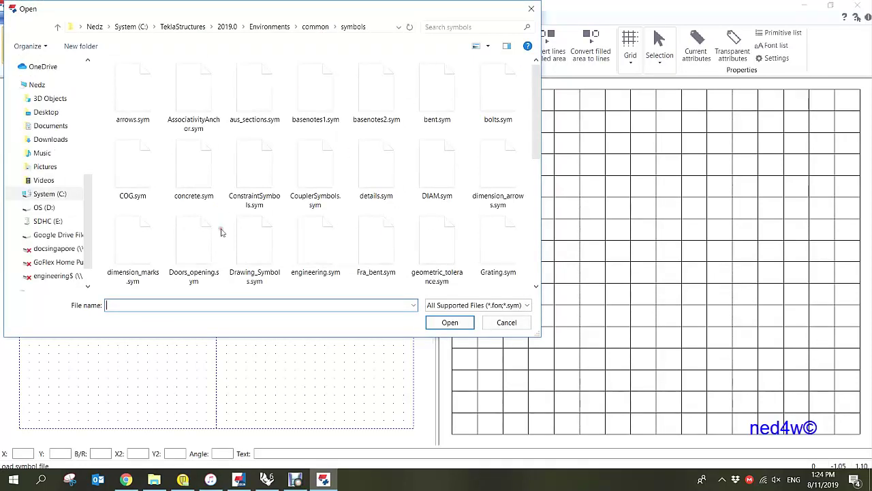
{"action": "scroll", "coordinate": [292, 210], "scroll_direction": "down", "scroll_amount": 10}
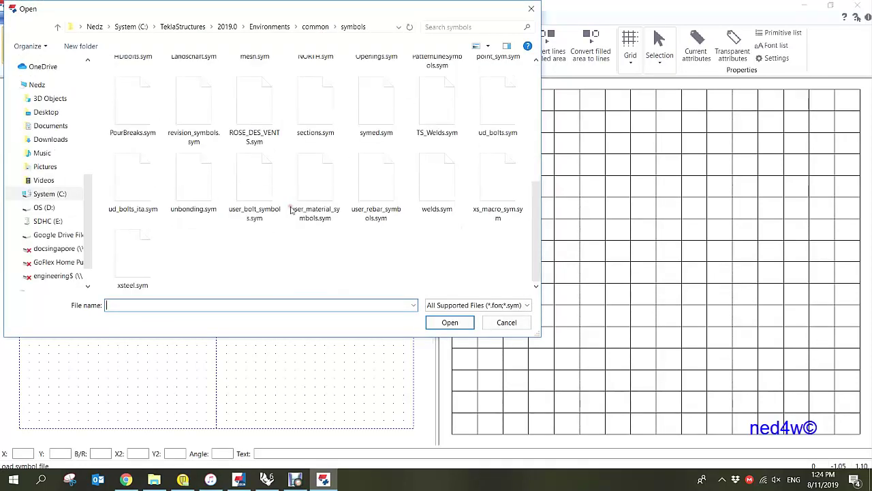
{"action": "scroll", "coordinate": [293, 184], "scroll_direction": "up", "scroll_amount": 2}
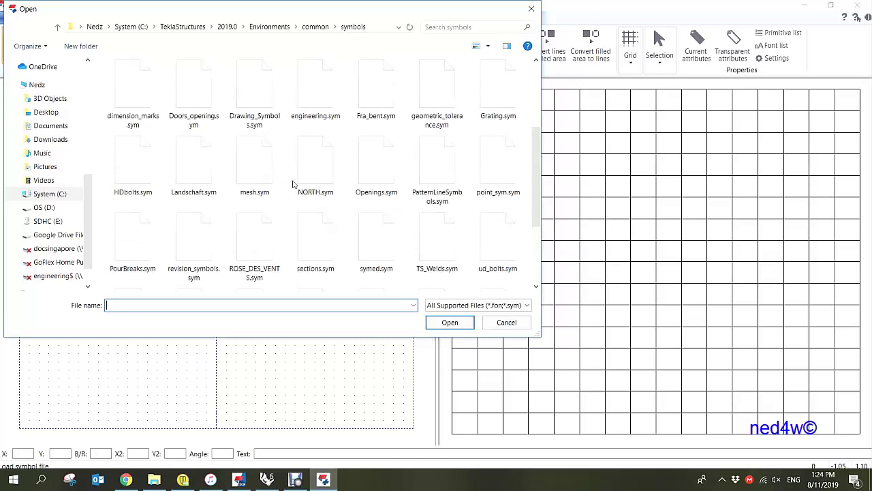
{"action": "scroll", "coordinate": [293, 184], "scroll_direction": "up", "scroll_amount": 2}
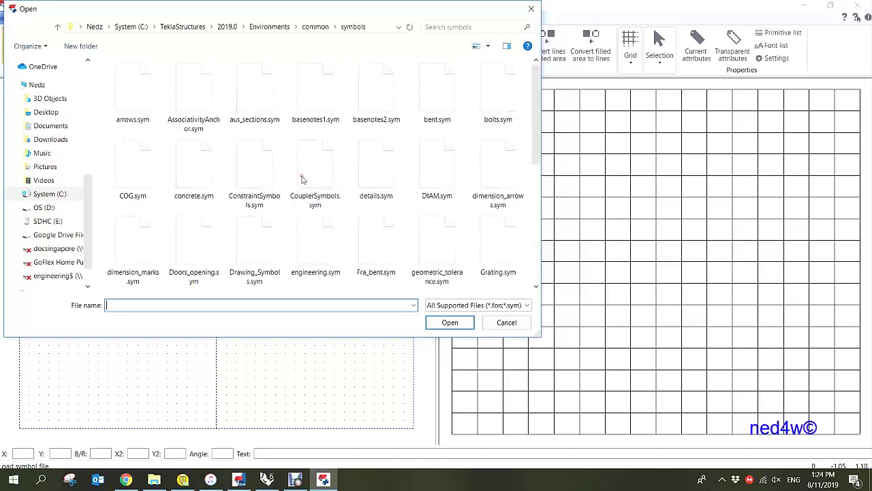
{"action": "left_click", "coordinate": [303, 180]}
{"action": "key", "text": "p"}
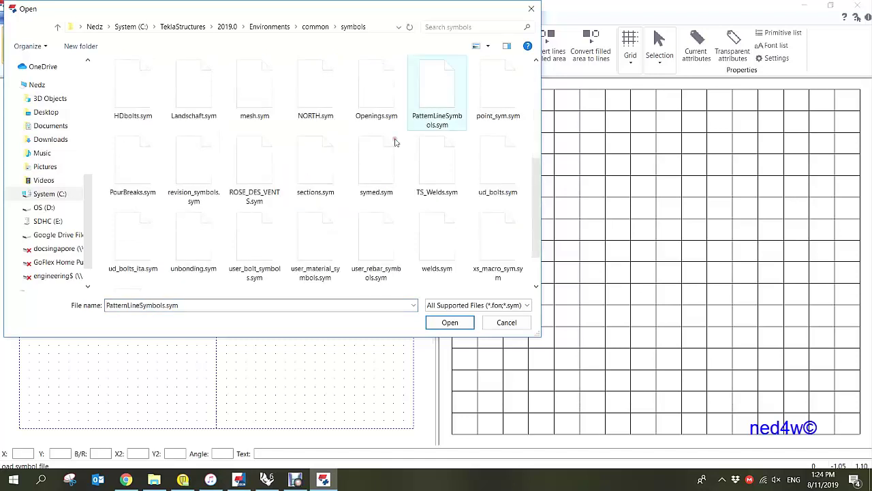
{"action": "left_click", "coordinate": [450, 322]}
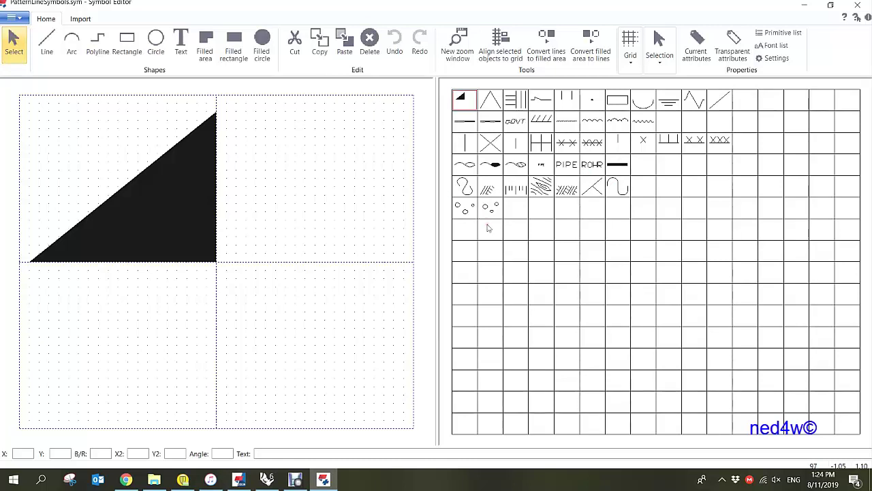
- Load the wavy zigzag symbol and delete all of its existing zigzag lines
{"action": "left_click", "coordinate": [644, 123]}
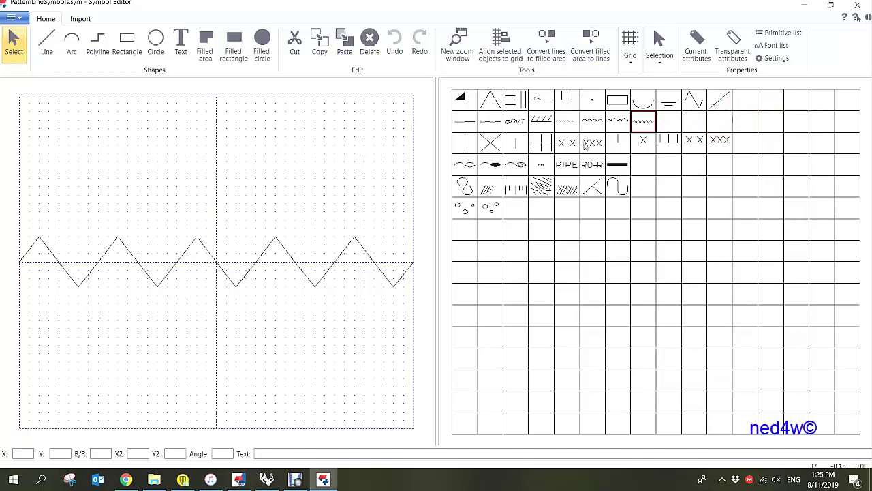
{"action": "left_click_drag", "start_coordinate": [11, 194], "coordinate": [432, 333]}
{"action": "key", "text": "Delete"}
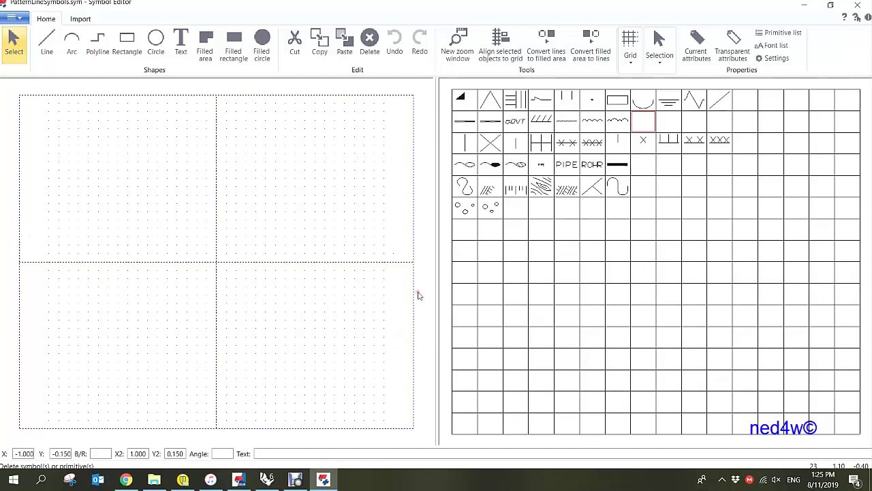
- Draw a three-point polyline peak on the baseline's left end and select it
{"action": "left_click", "coordinate": [97, 46]}
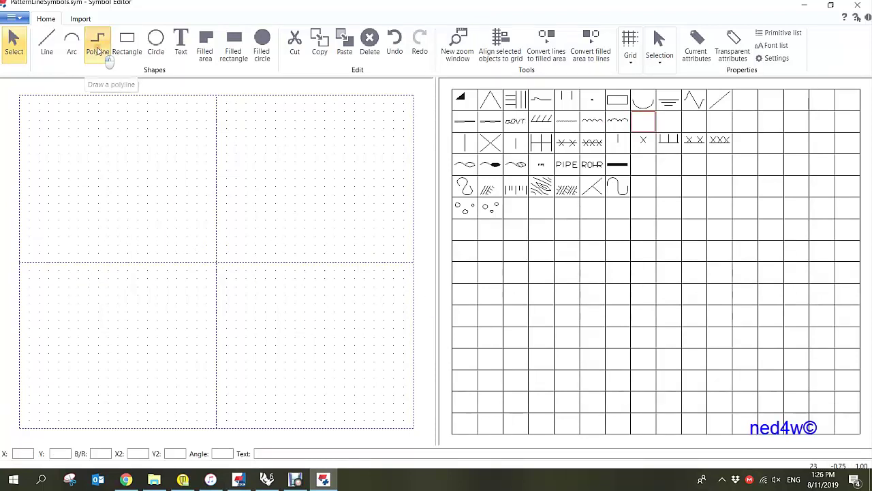
{"action": "left_click", "coordinate": [21, 261]}
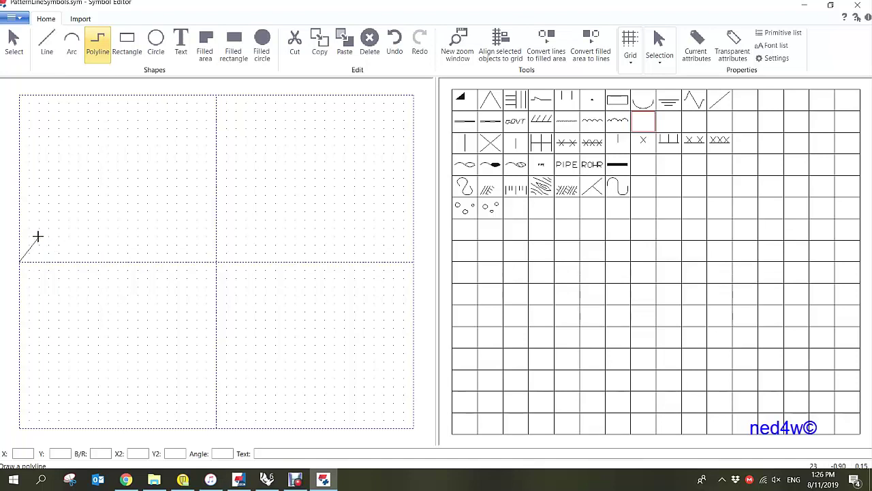
{"action": "left_click", "coordinate": [39, 238]}
{"action": "left_click", "coordinate": [59, 262]}
{"action": "right_click", "coordinate": [87, 234]}
{"action": "right_click", "coordinate": [86, 234]}
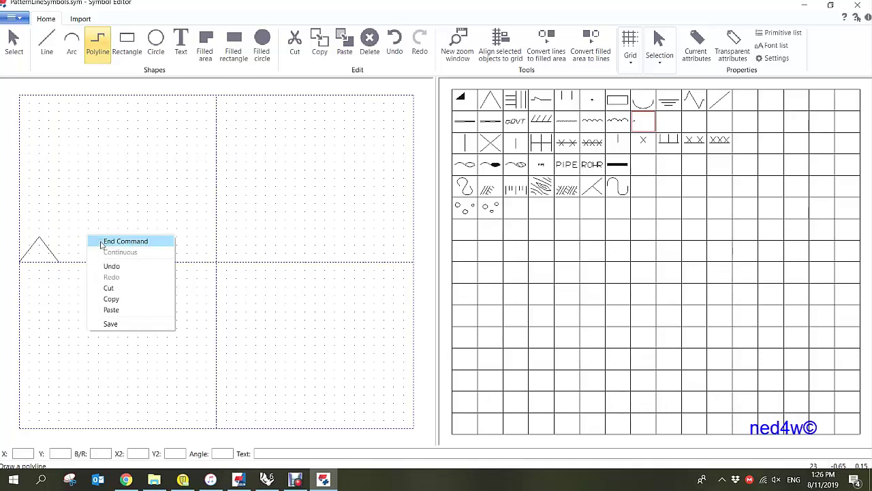
{"action": "left_click", "coordinate": [102, 243]}
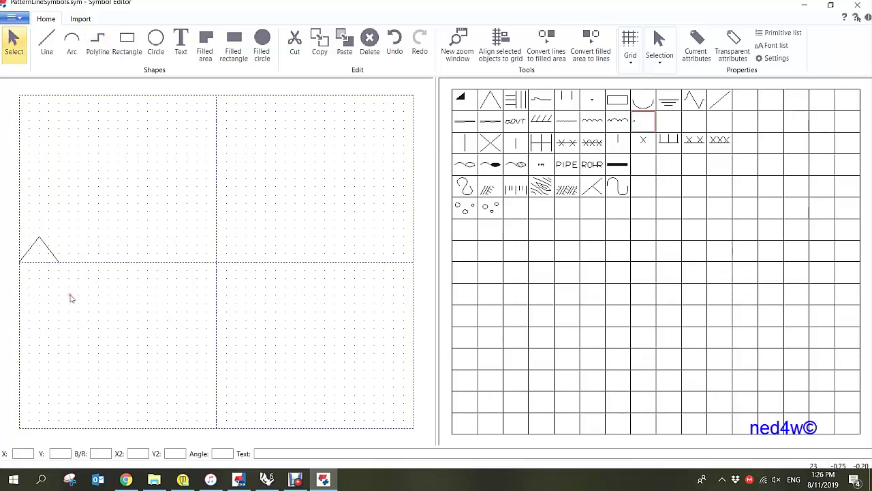
{"action": "left_click_drag", "start_coordinate": [9, 221], "coordinate": [76, 292]}
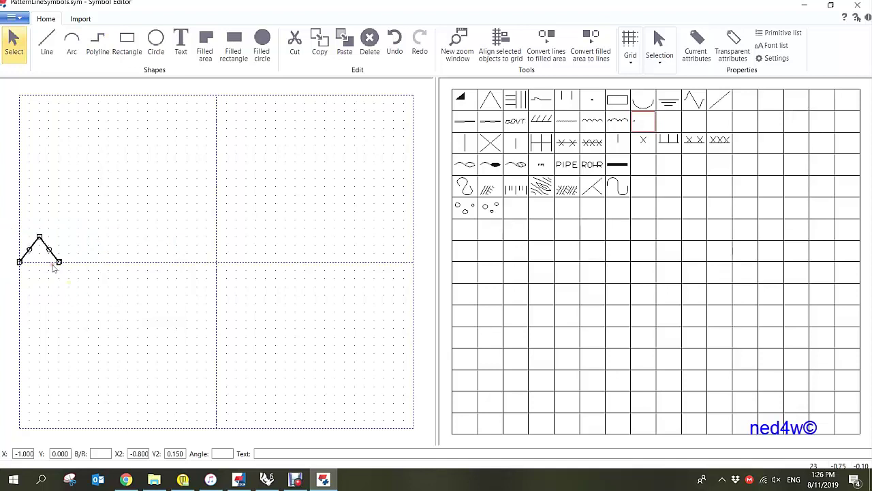
- Copy the triangle and flip the copy below the baseline into a peak-and-valley unit
{"action": "right_click", "coordinate": [39, 245]}
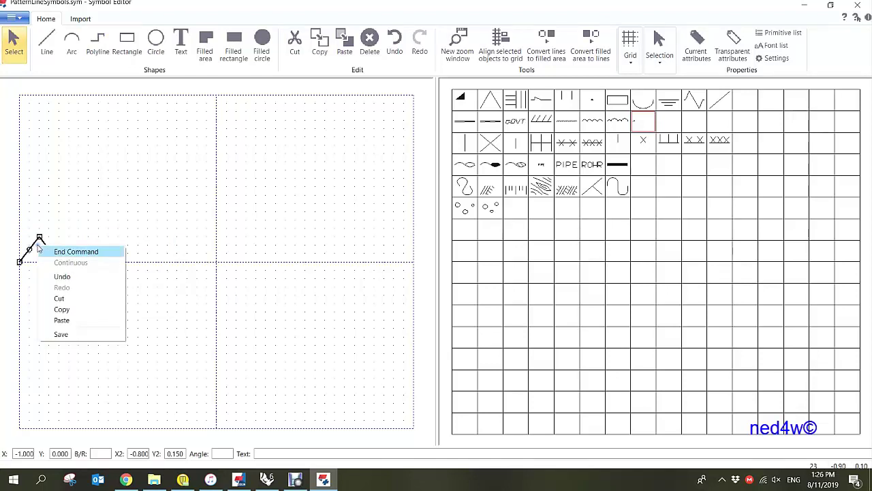
{"action": "left_click", "coordinate": [62, 309]}
{"action": "right_click", "coordinate": [87, 234]}
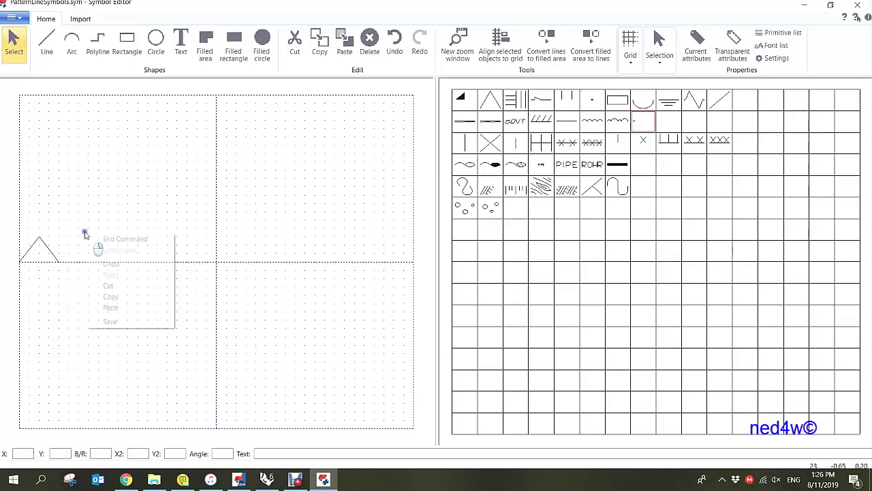
{"action": "left_click", "coordinate": [110, 308]}
{"action": "left_click", "coordinate": [79, 249]}
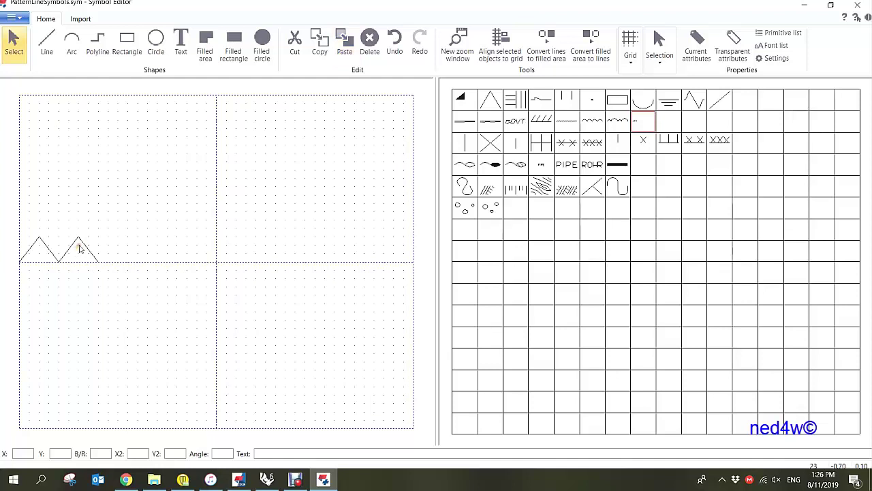
{"action": "left_click", "coordinate": [83, 239]}
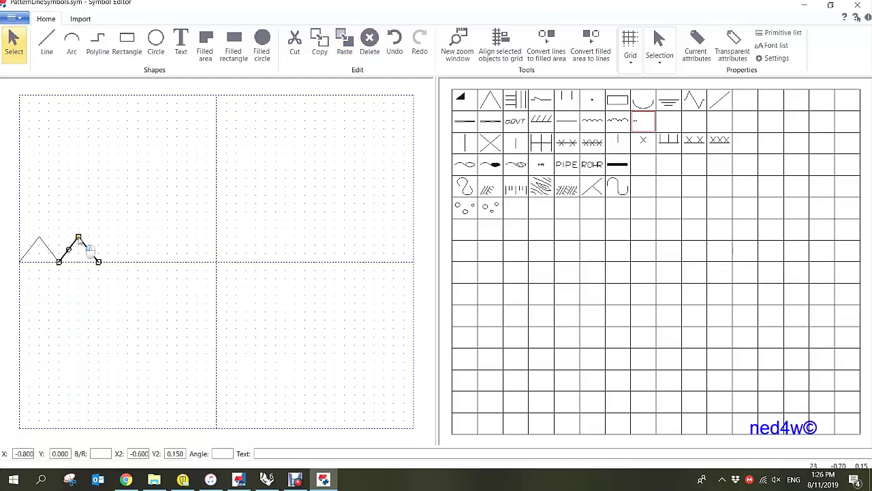
{"action": "left_click_drag", "start_coordinate": [81, 240], "coordinate": [78, 289]}
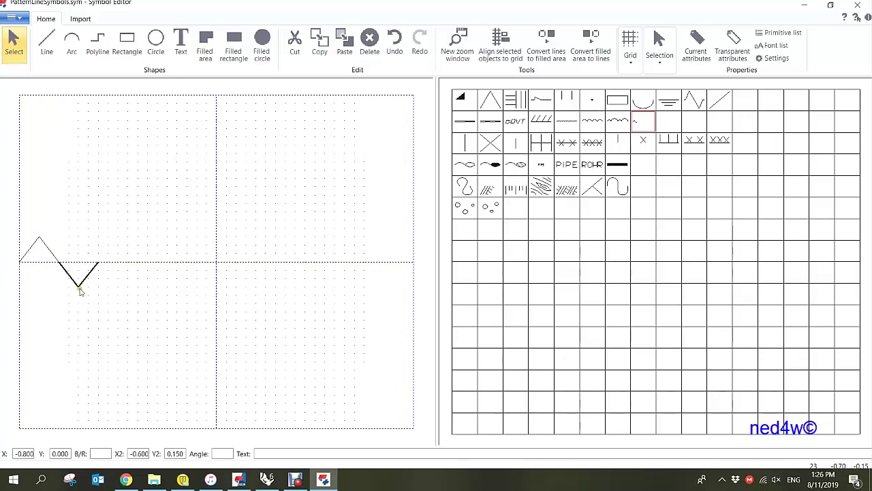
{"action": "left_click", "coordinate": [26, 230]}
- Copy the unit and paste four joined copies out to the canvas's right end
{"action": "left_click_drag", "start_coordinate": [22, 240], "coordinate": [129, 311]}
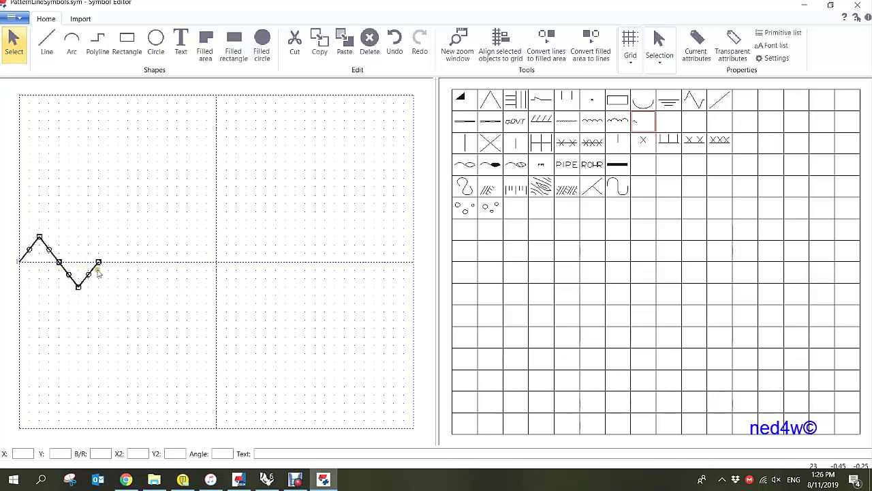
{"action": "right_click", "coordinate": [93, 243]}
{"action": "left_click", "coordinate": [116, 305]}
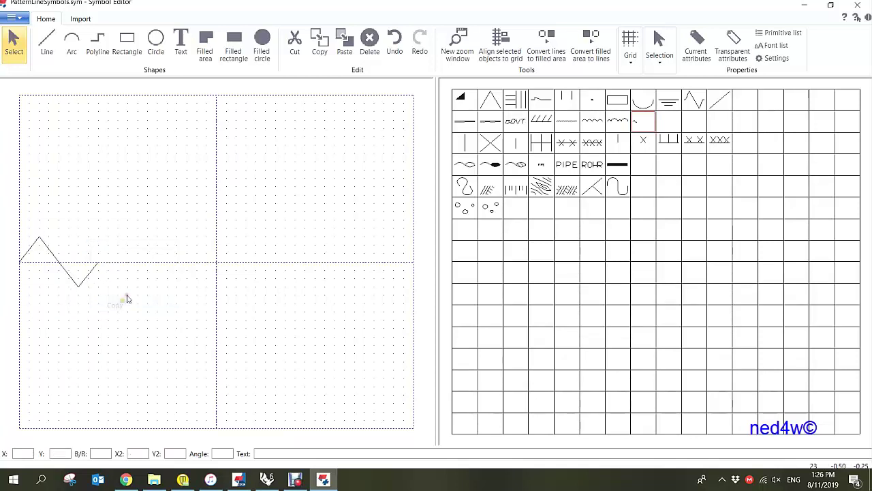
{"action": "key", "text": "ctrl+v"}
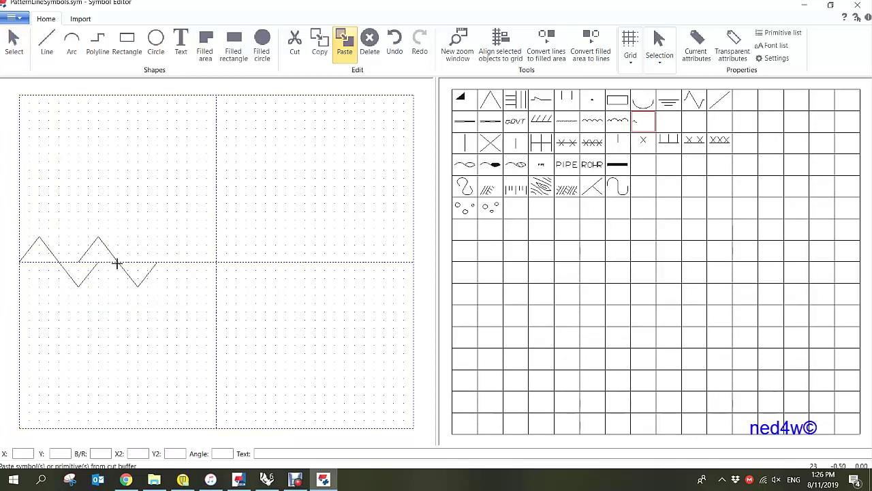
{"action": "left_click", "coordinate": [136, 267]}
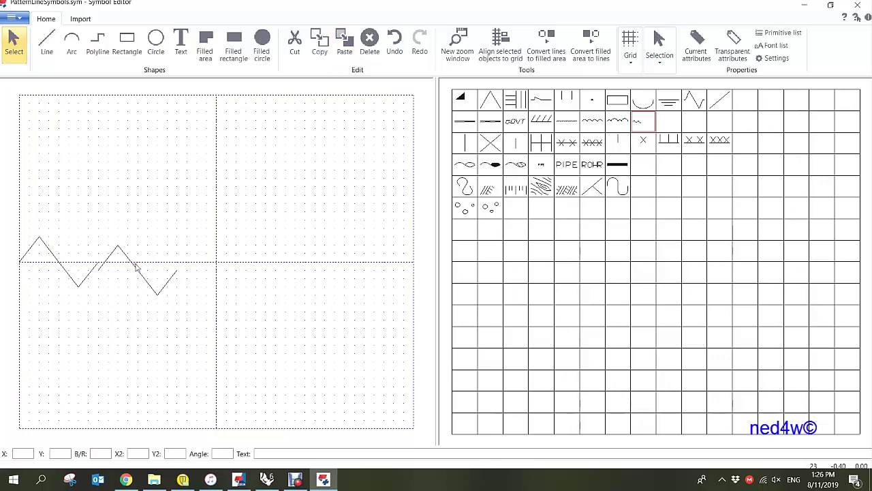
{"action": "key", "text": "ctrl+z"}
{"action": "key", "text": "ctrl+v"}
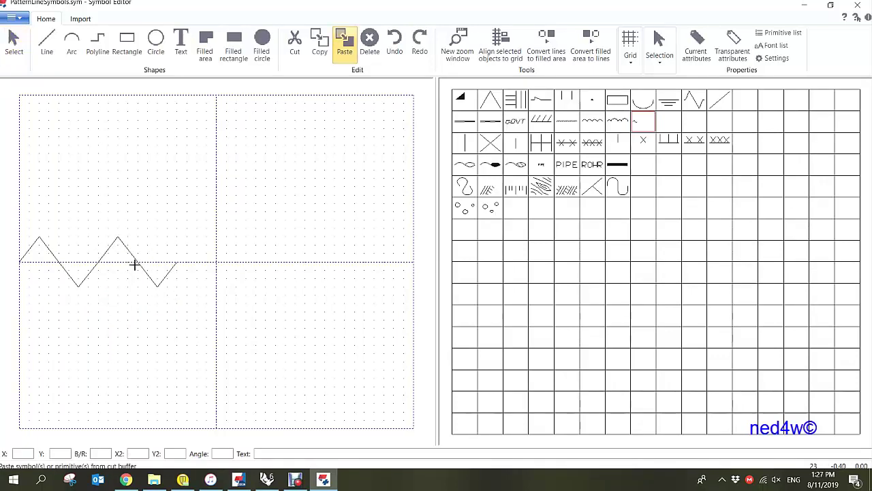
{"action": "left_click", "coordinate": [134, 266]}
{"action": "key", "text": "ctrl+v"}
{"action": "left_click", "coordinate": [214, 263]}
{"action": "key", "text": "ctrl+v"}
{"action": "left_click", "coordinate": [334, 261]}
{"action": "key", "text": "ctrl+v"}
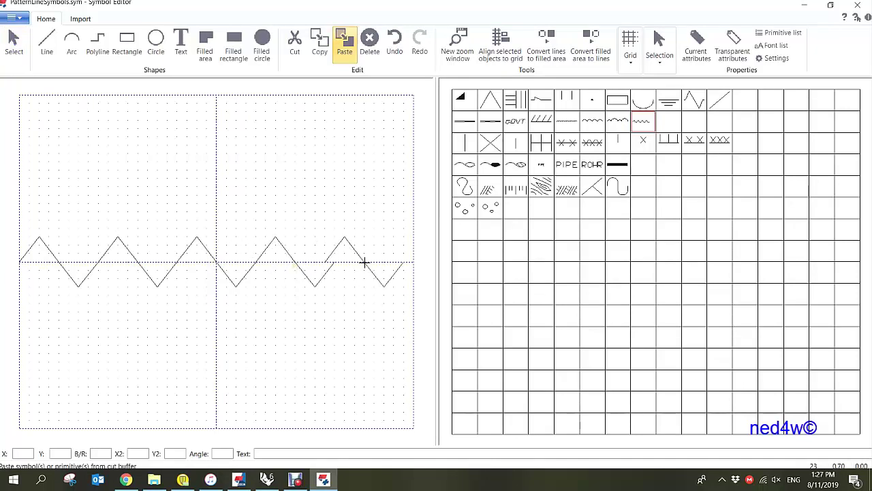
{"action": "left_click", "coordinate": [372, 262]}
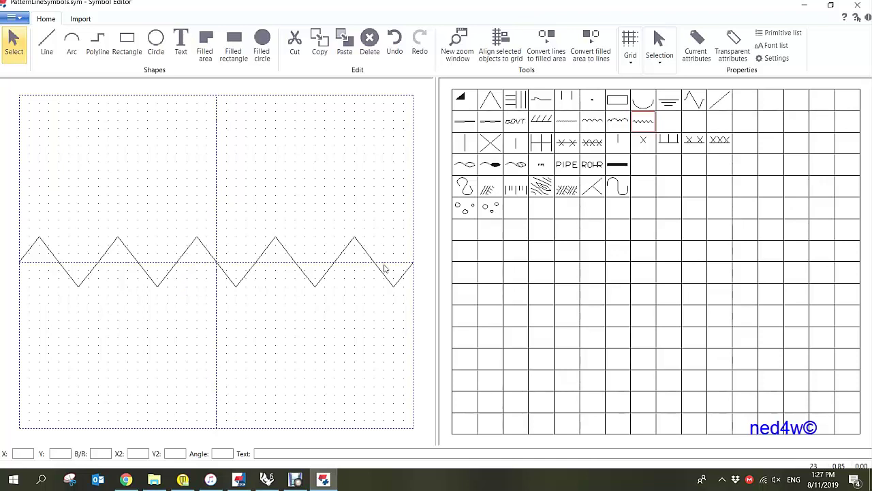
- Save the symbol file, close the Symbol Editor, and move the Pattern line properties aside
{"action": "left_click", "coordinate": [15, 16]}
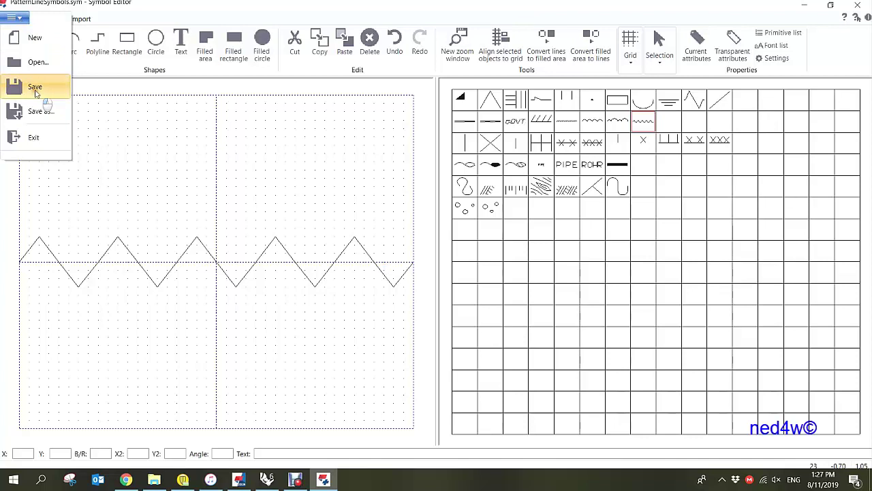
{"action": "left_click", "coordinate": [34, 88]}
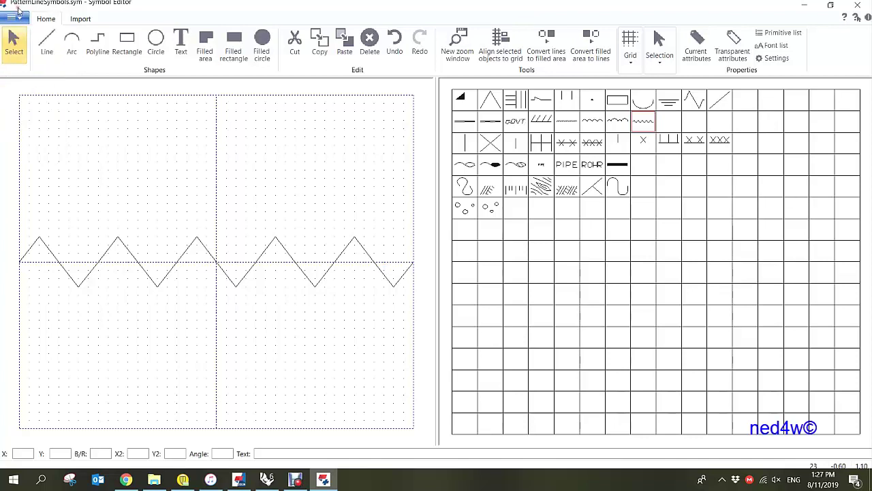
{"action": "left_click_drag", "start_coordinate": [196, 6], "coordinate": [212, 39]}
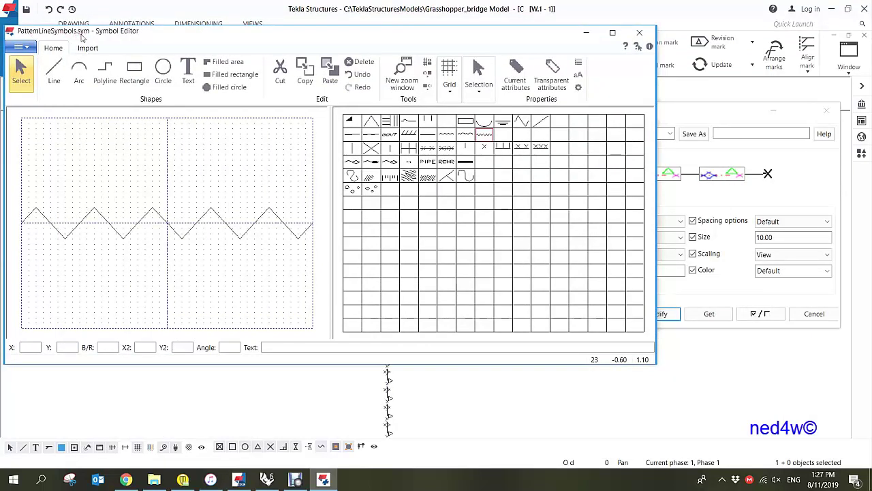
{"action": "left_click_drag", "start_coordinate": [548, 32], "coordinate": [641, 63]}
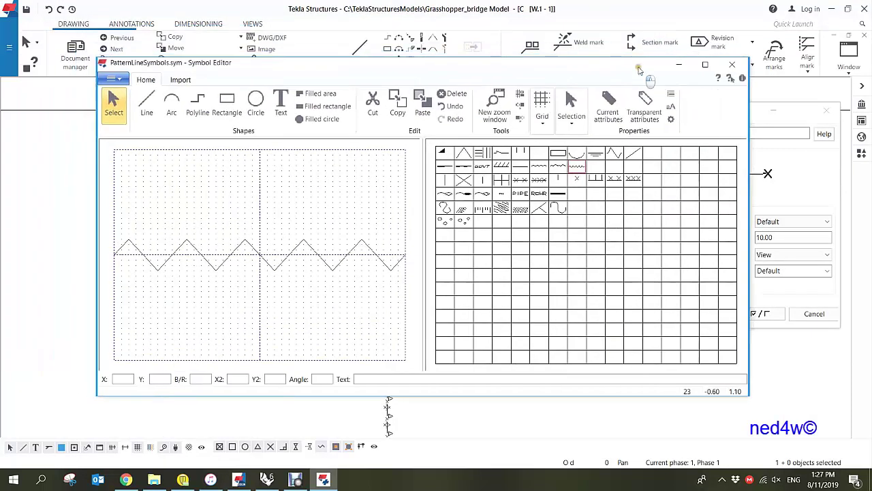
{"action": "left_click", "coordinate": [733, 64]}
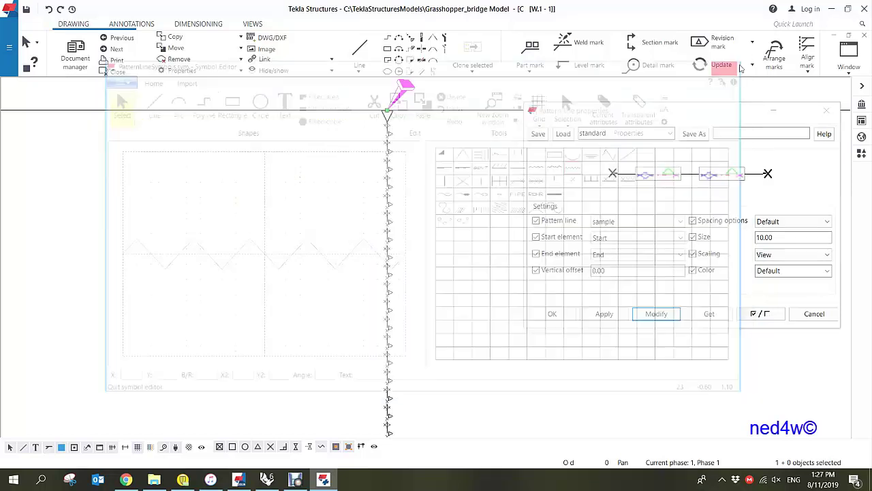
{"action": "left_click_drag", "start_coordinate": [649, 116], "coordinate": [555, 135]}
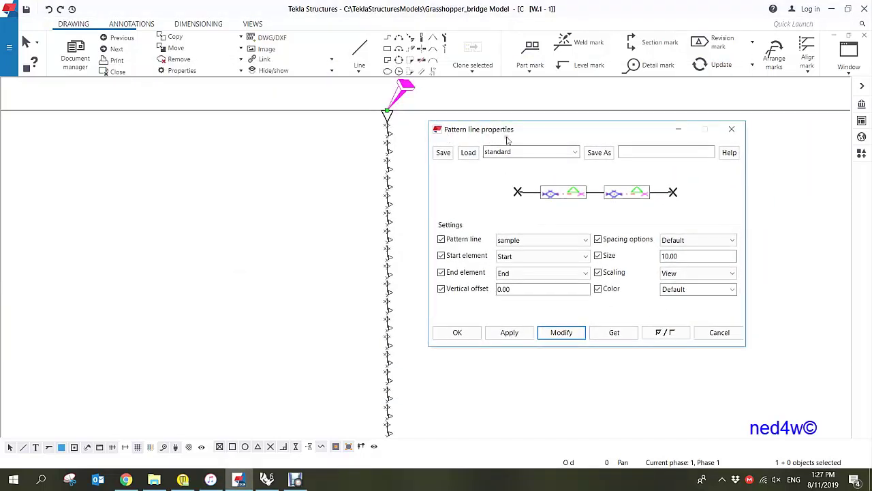
{"action": "left_click", "coordinate": [9, 48]}
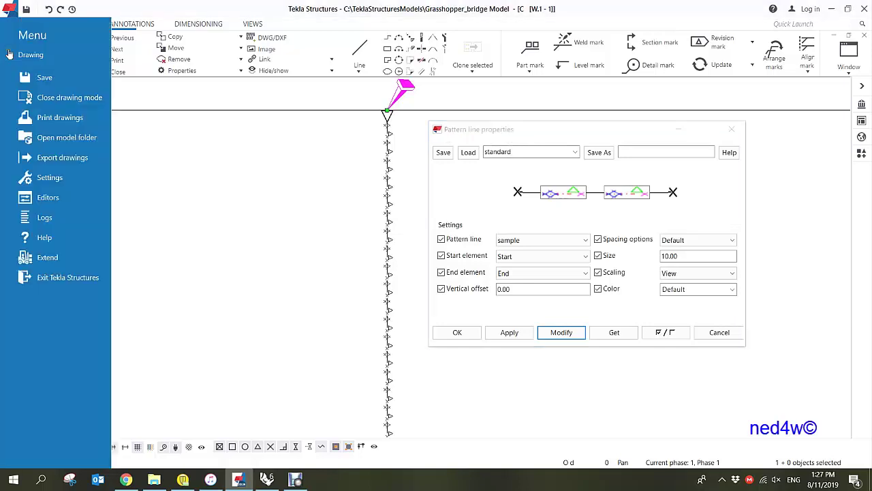
- Open the Pattern line editor, dock it left of the properties, and select its interface field
{"action": "left_click", "coordinate": [47, 197]}
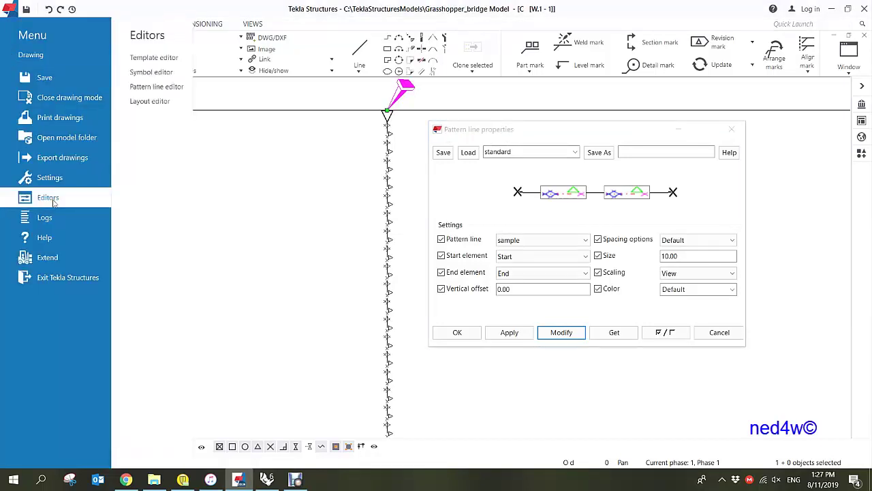
{"action": "left_click", "coordinate": [164, 91]}
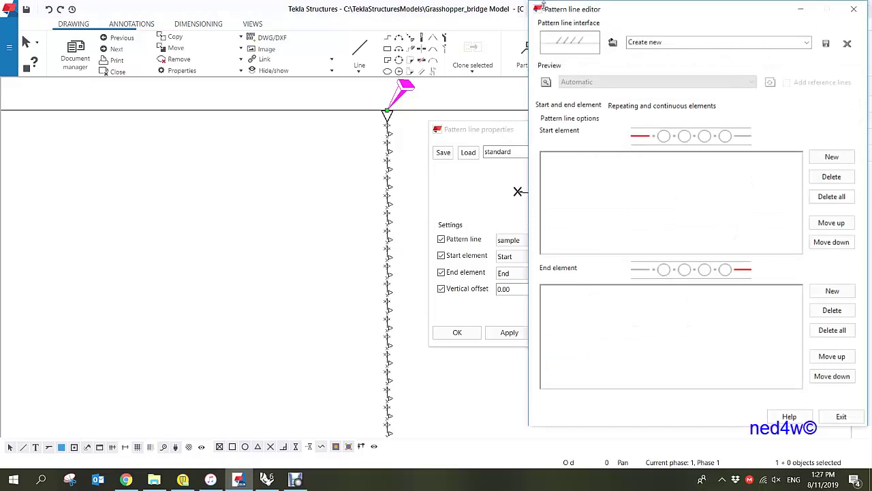
{"action": "left_click_drag", "start_coordinate": [687, 15], "coordinate": [229, 24]}
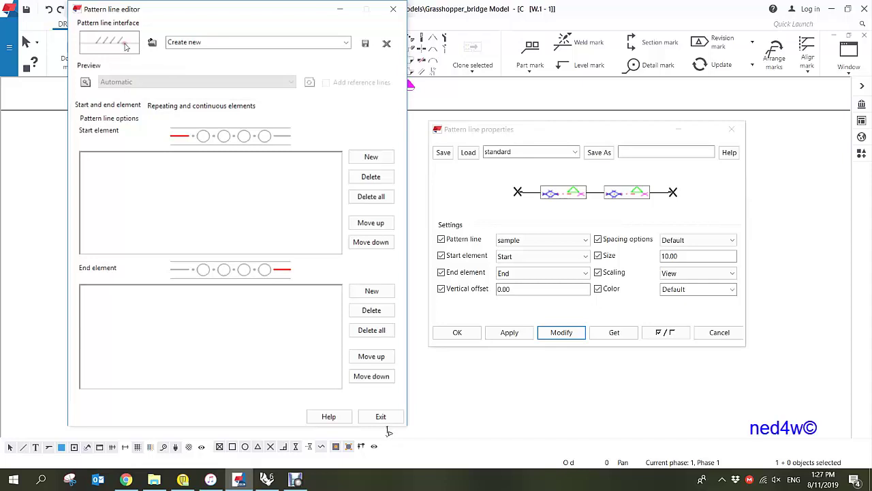
{"action": "left_click", "coordinate": [249, 42]}
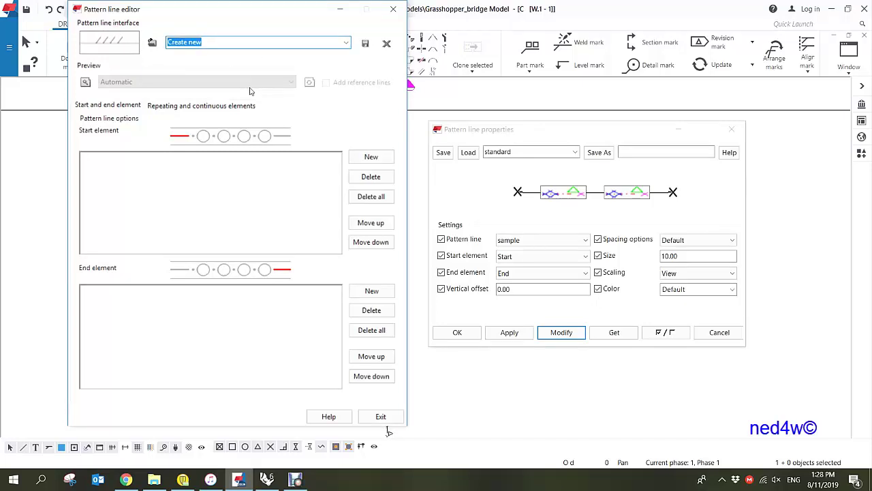
- Name the new pattern line ZIGZAGLINE, save it, and show its repeating and continuous elements
{"action": "type", "text": "ZIGZAGLINE"}
{"action": "left_click", "coordinate": [365, 44]}
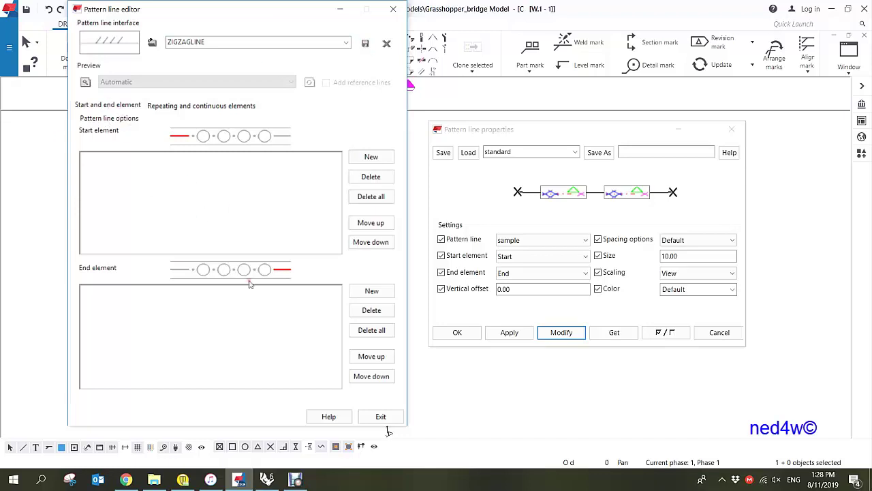
{"action": "left_click", "coordinate": [192, 106]}
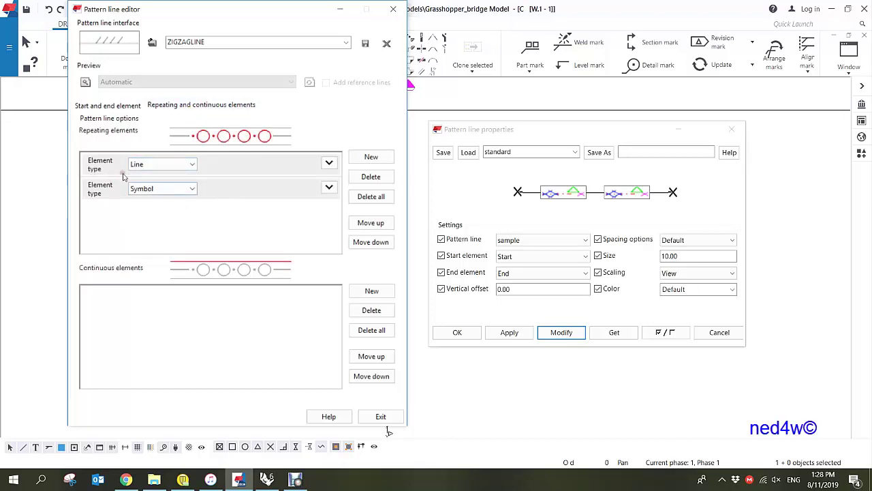
- Delete all of ZIGZAGLINE's Line and Symbol elements, then add one Symbol element and expand its settings
{"action": "left_click", "coordinate": [245, 192]}
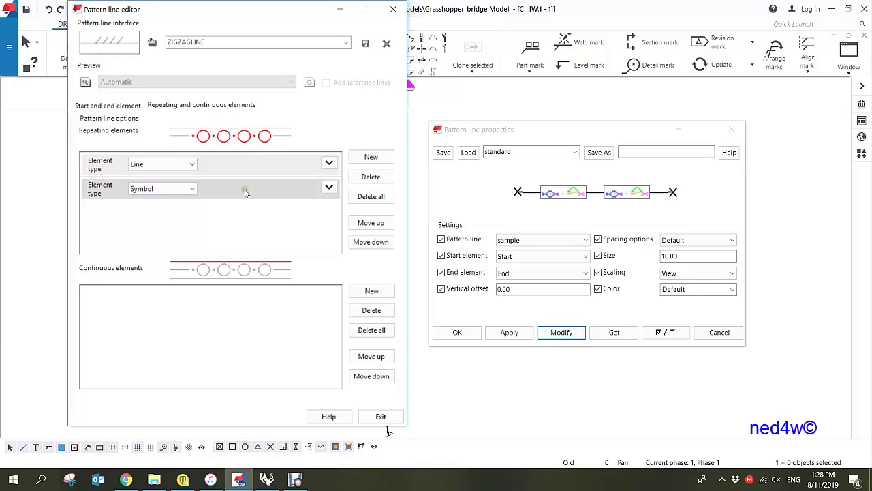
{"action": "left_click", "coordinate": [362, 199]}
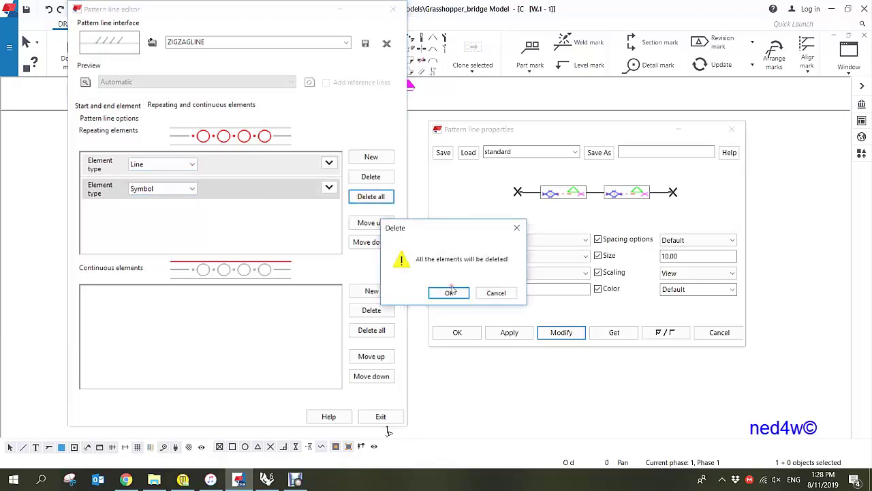
{"action": "left_click", "coordinate": [449, 292]}
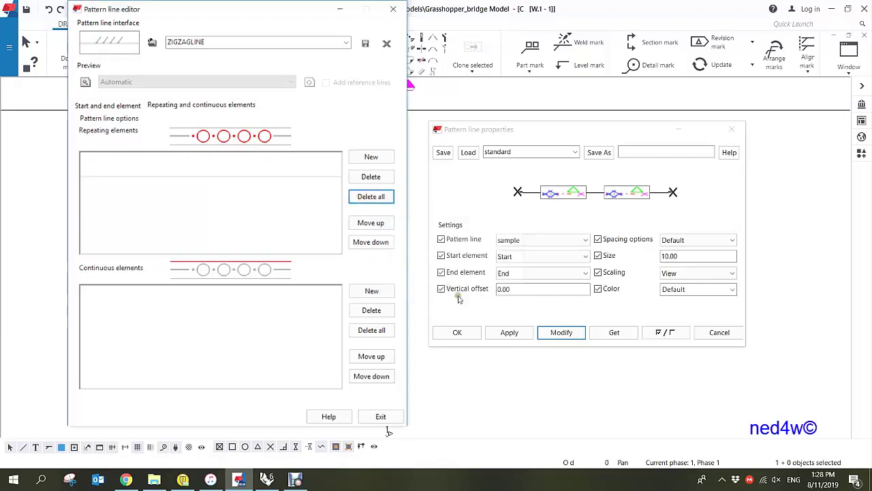
{"action": "left_click", "coordinate": [371, 157]}
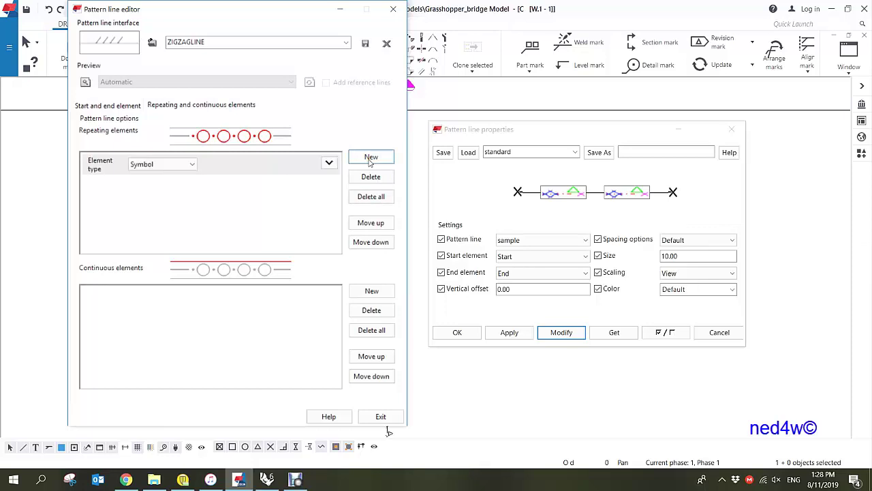
{"action": "left_click", "coordinate": [193, 165]}
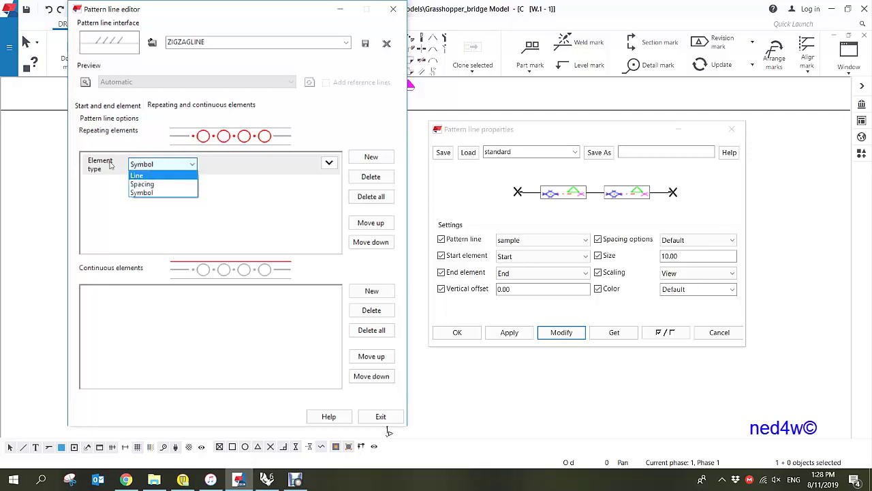
{"action": "left_click", "coordinate": [148, 194]}
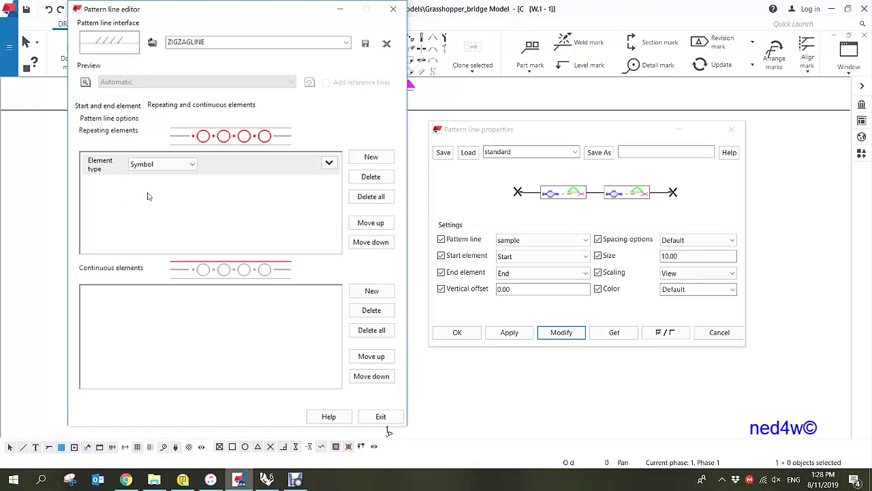
{"action": "left_click", "coordinate": [330, 163]}
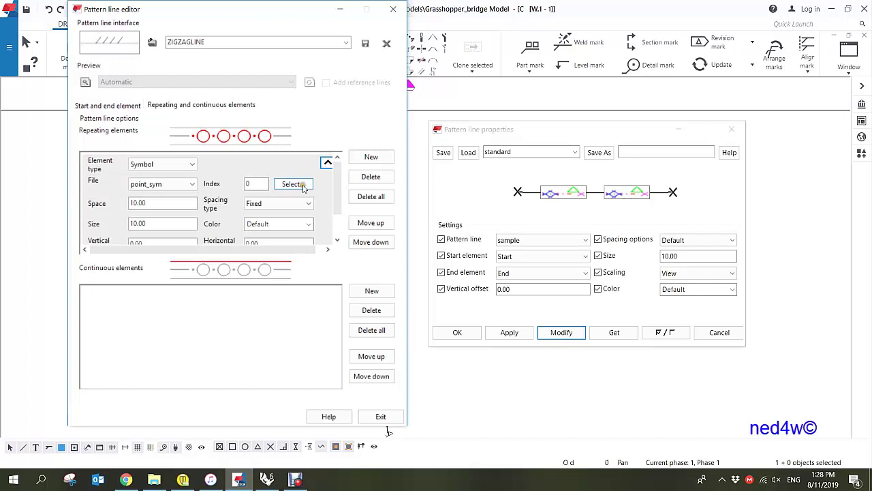
- Set the repeating symbol to the zigzag symbol, index 23, from PatternLineSymbols
{"action": "left_click", "coordinate": [188, 185]}
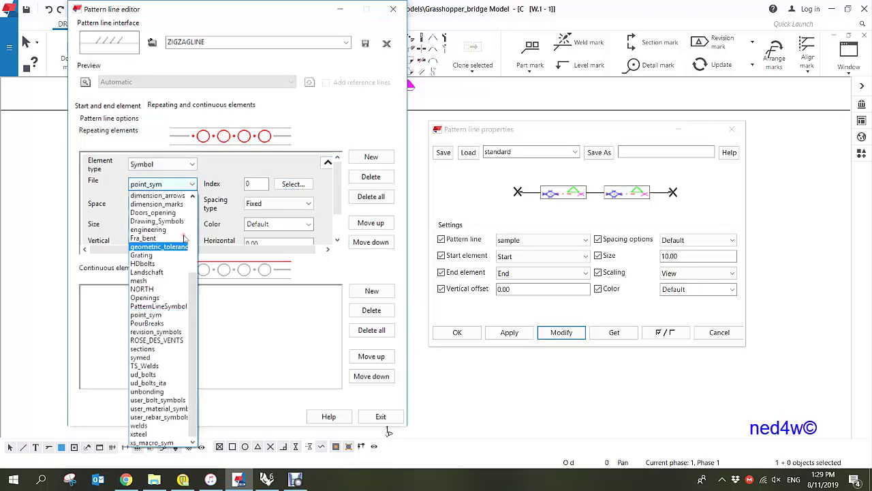
{"action": "left_click", "coordinate": [169, 308]}
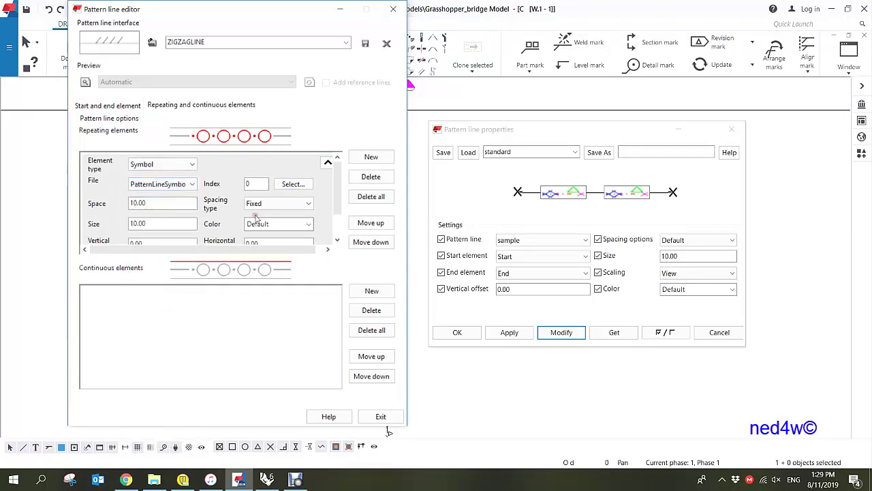
{"action": "left_click", "coordinate": [293, 184]}
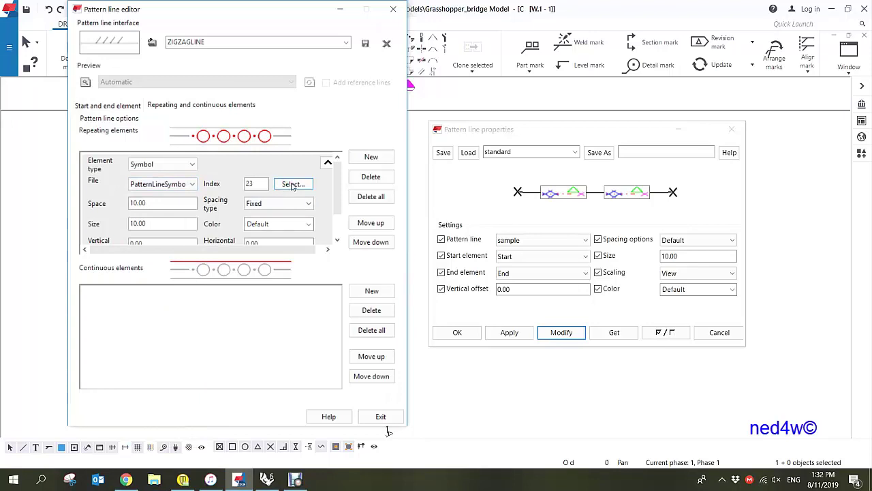
{"action": "left_click", "coordinate": [293, 184]}
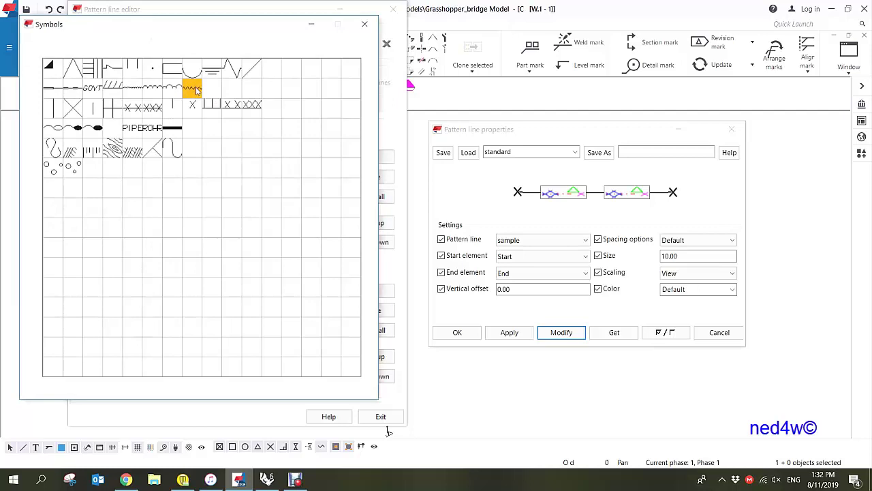
{"action": "left_click", "coordinate": [365, 24]}
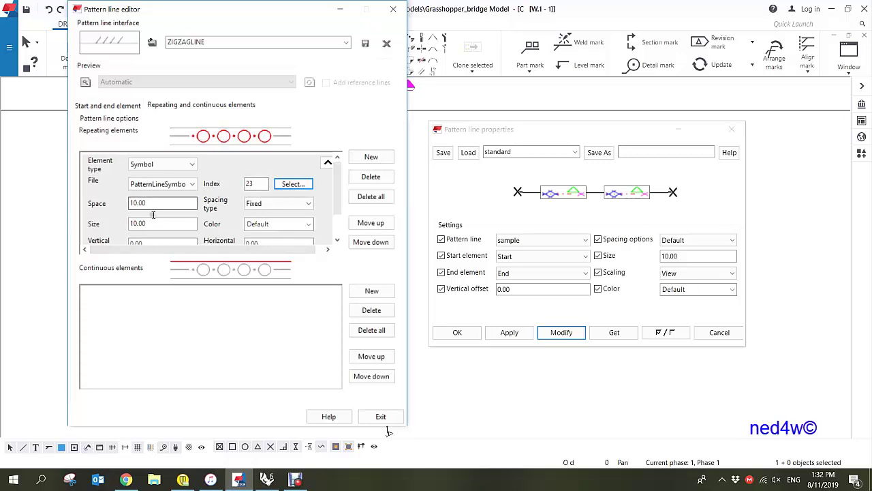
- Check the symbol size and save ZIGZAGLINE, overwriting the existing file
{"action": "left_click", "coordinate": [180, 219]}
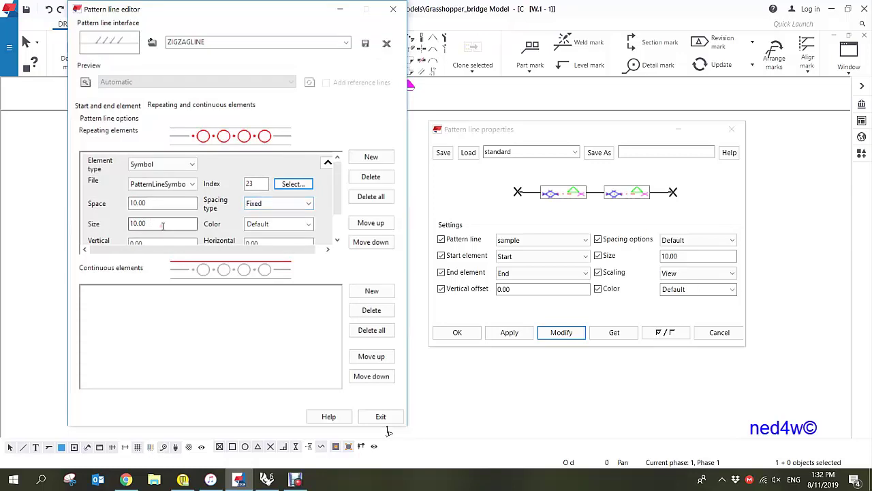
{"action": "scroll", "coordinate": [170, 223], "scroll_direction": "down", "scroll_amount": 2}
{"action": "scroll", "coordinate": [164, 225], "scroll_direction": "up", "scroll_amount": 2}
{"action": "left_click", "coordinate": [365, 44]}
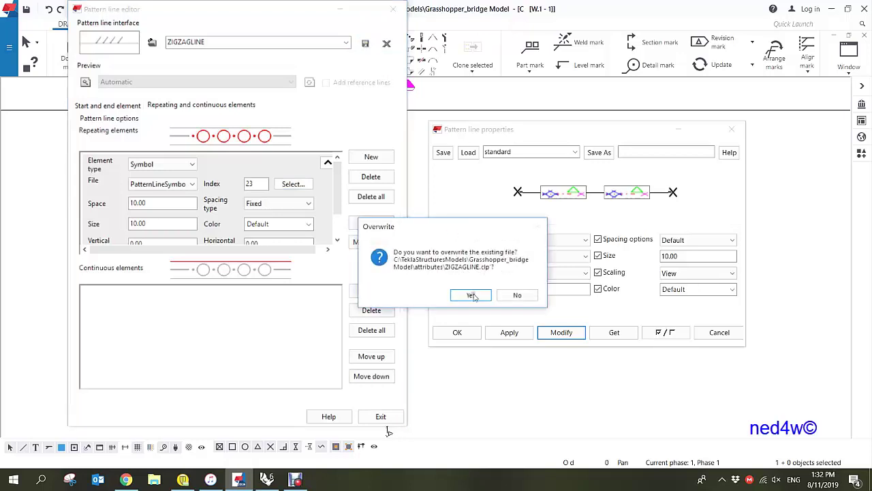
{"action": "left_click", "coordinate": [472, 297]}
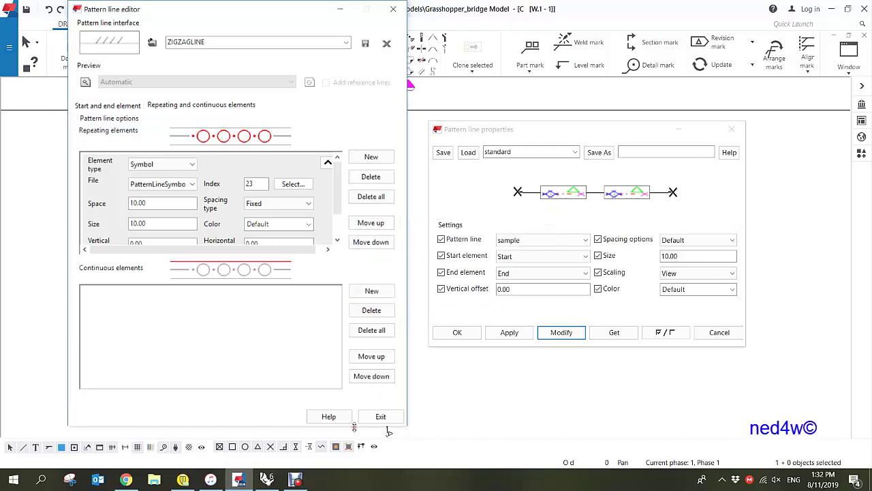
- Exit the Pattern line editor and close the Pattern line properties dialog without changes
{"action": "left_click", "coordinate": [380, 416]}
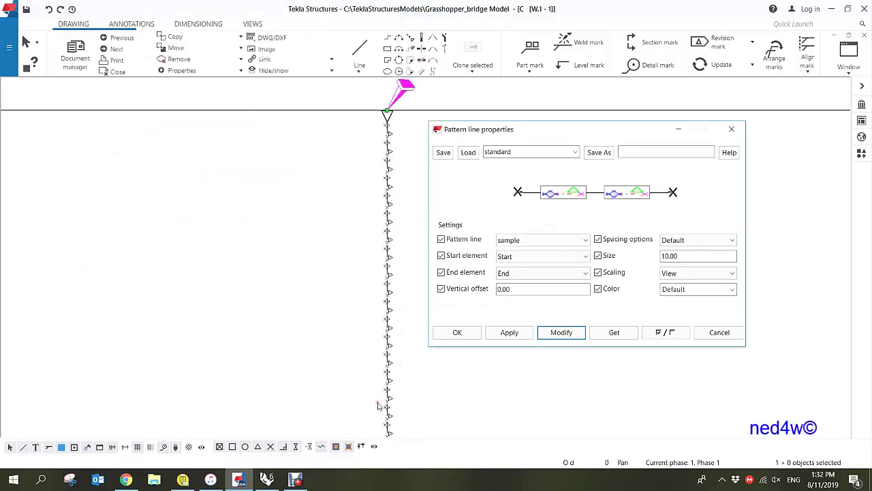
{"action": "left_click", "coordinate": [579, 240]}
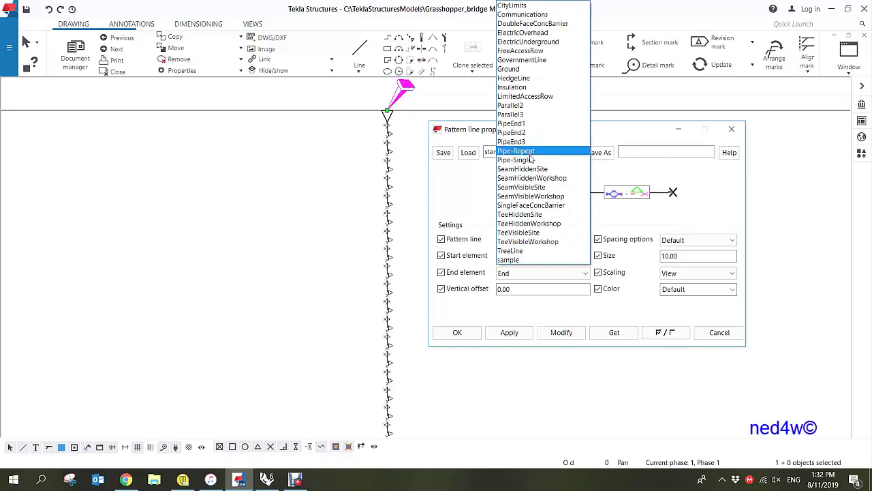
{"action": "left_click", "coordinate": [731, 130]}
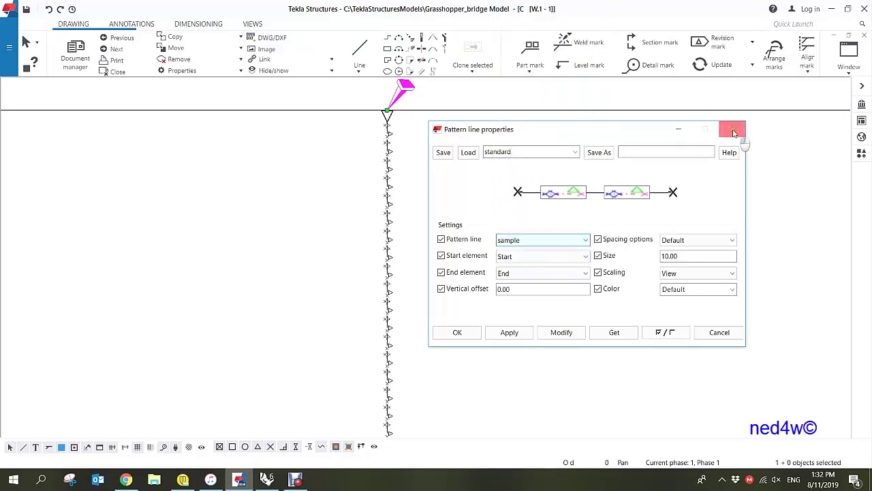
{"action": "left_click", "coordinate": [731, 130]}
{"action": "scroll", "coordinate": [510, 197], "scroll_direction": "down", "scroll_amount": 1}
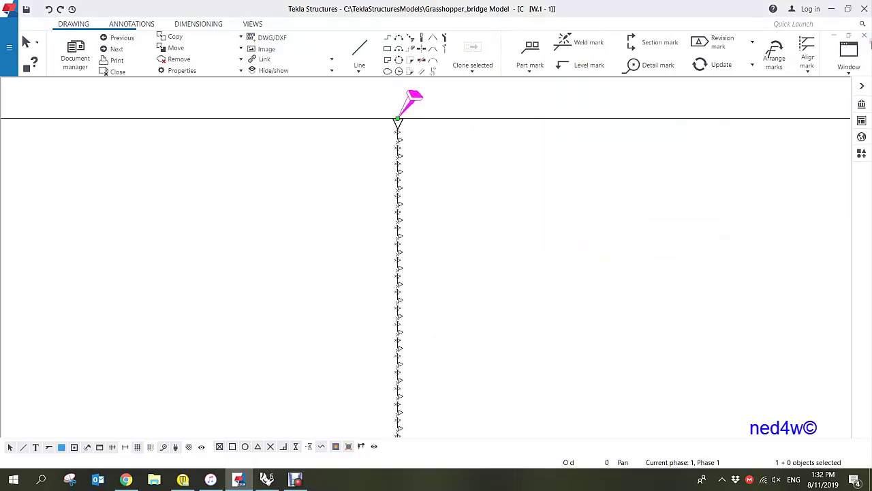
- Close the drawing, keeping its changes, and reopen the W.1 - 1 cast unit drawing
{"action": "left_click", "coordinate": [865, 35]}
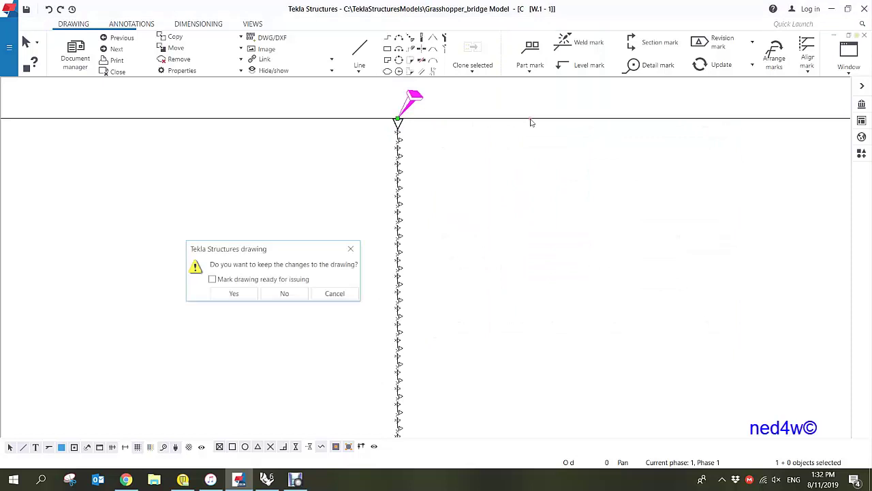
{"action": "left_click", "coordinate": [233, 294]}
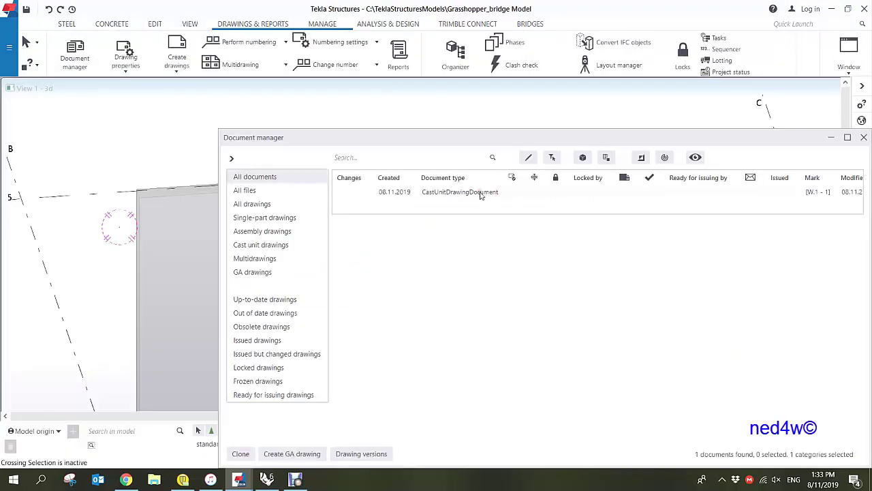
{"action": "double_click", "coordinate": [480, 192]}
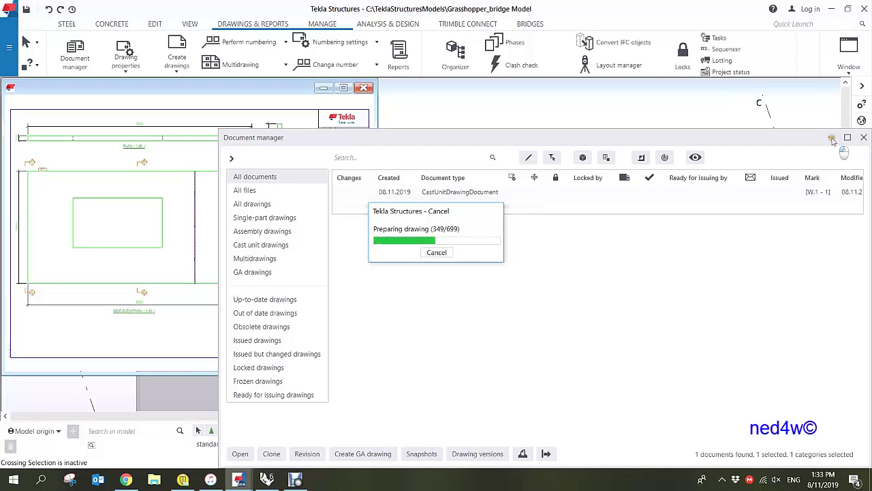
- Close the document manager, zoom in, and open the existing pattern line's 'sample' properties
{"action": "left_click", "coordinate": [832, 140]}
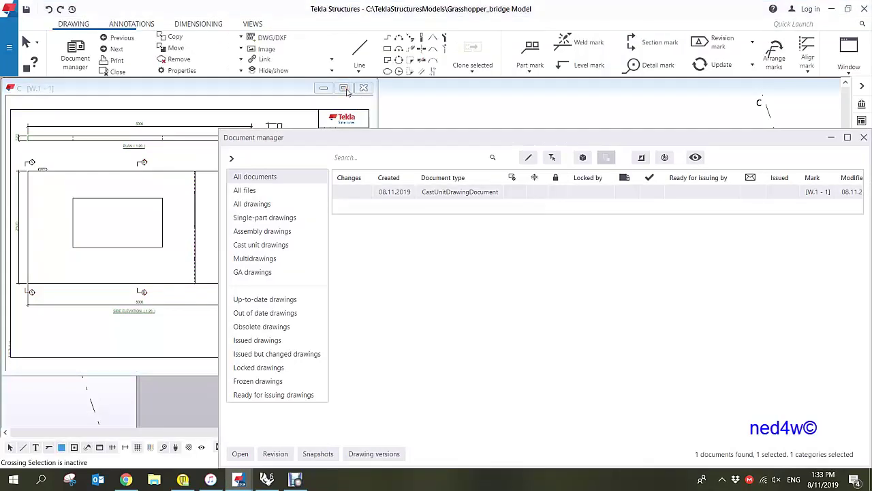
{"action": "left_click", "coordinate": [344, 89]}
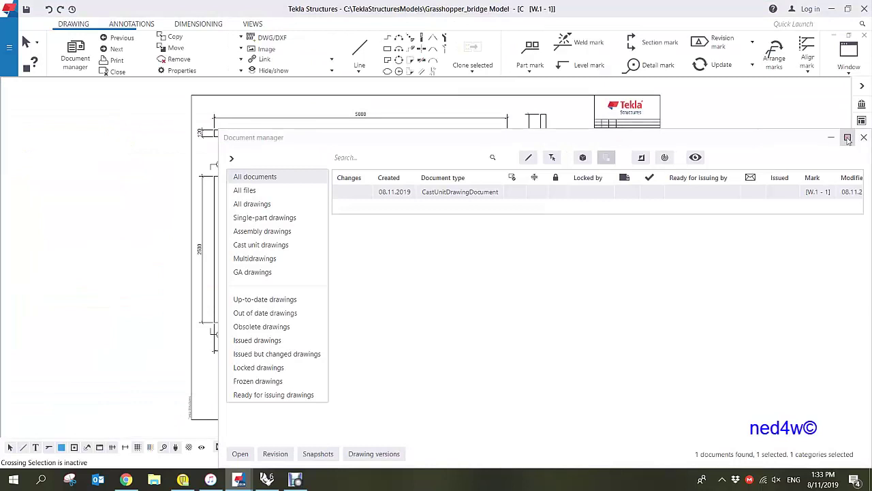
{"action": "left_click", "coordinate": [848, 139]}
{"action": "scroll", "coordinate": [436, 230], "scroll_direction": "up", "scroll_amount": 5}
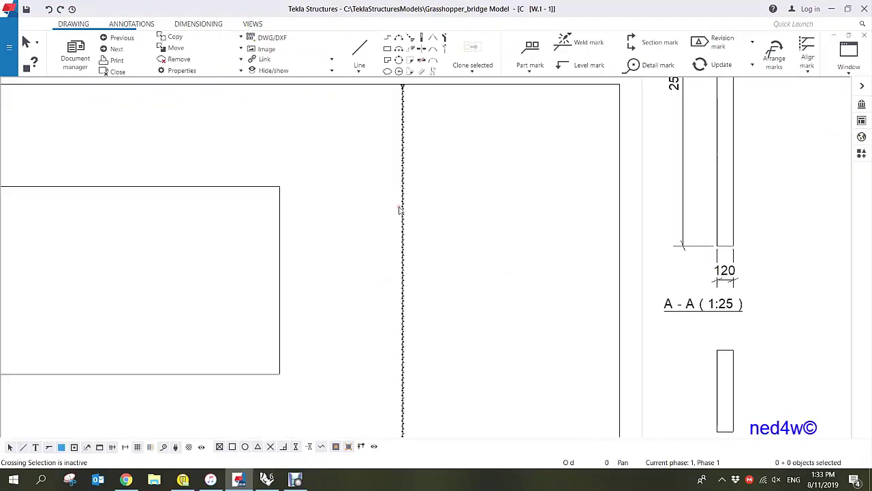
{"action": "scroll", "coordinate": [401, 205], "scroll_direction": "up", "scroll_amount": 2}
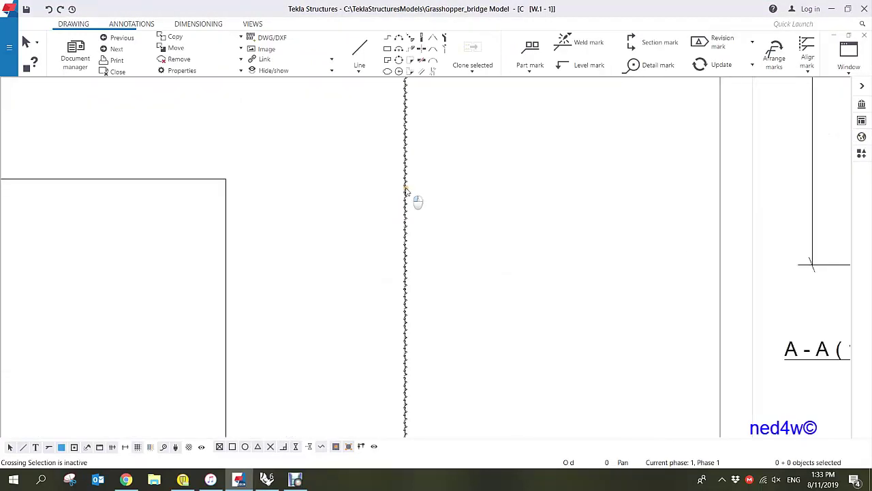
{"action": "double_click", "coordinate": [405, 192]}
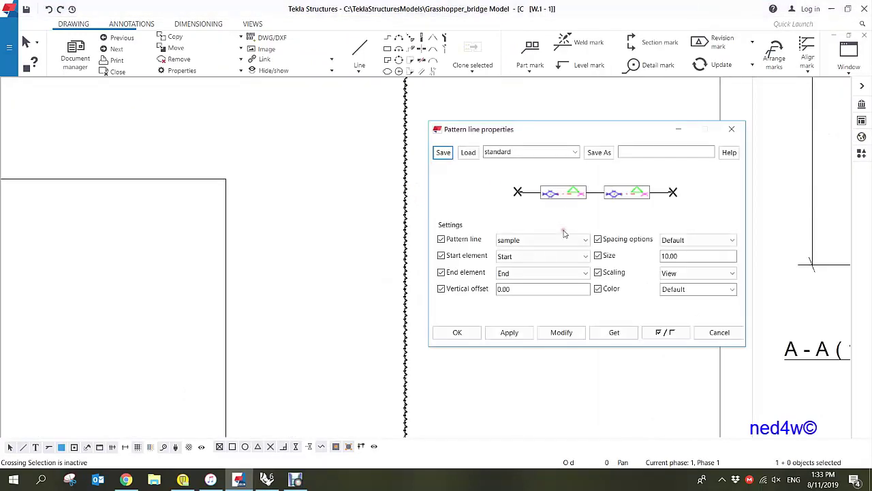
- Switch the vertical pattern line from 'sample' to ZIGZAGLINE and modify it
{"action": "left_click", "coordinate": [585, 240]}
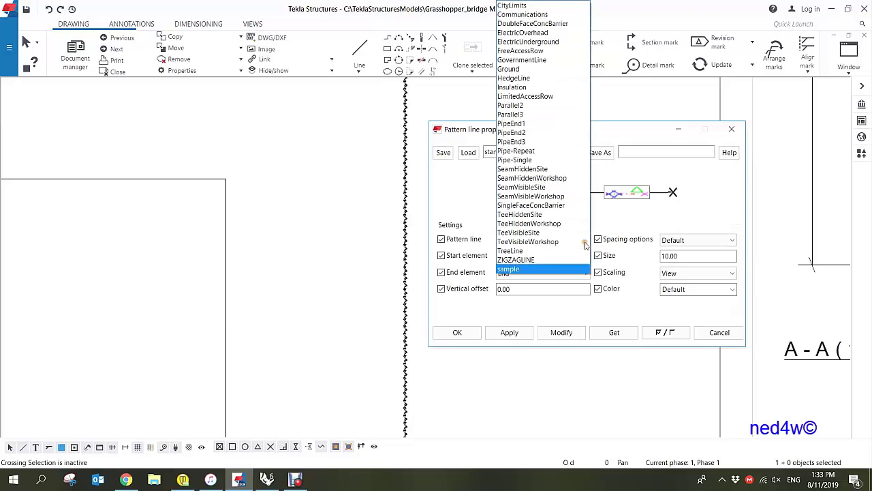
{"action": "left_click", "coordinate": [535, 261]}
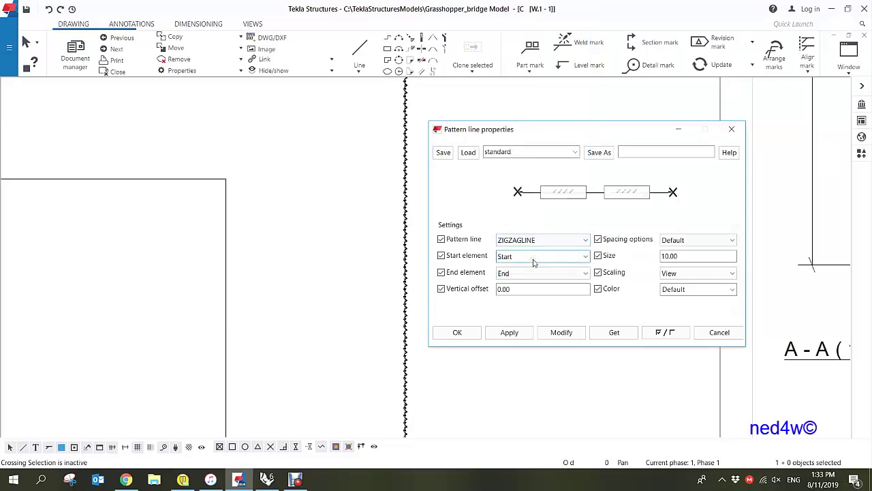
{"action": "left_click", "coordinate": [564, 337]}
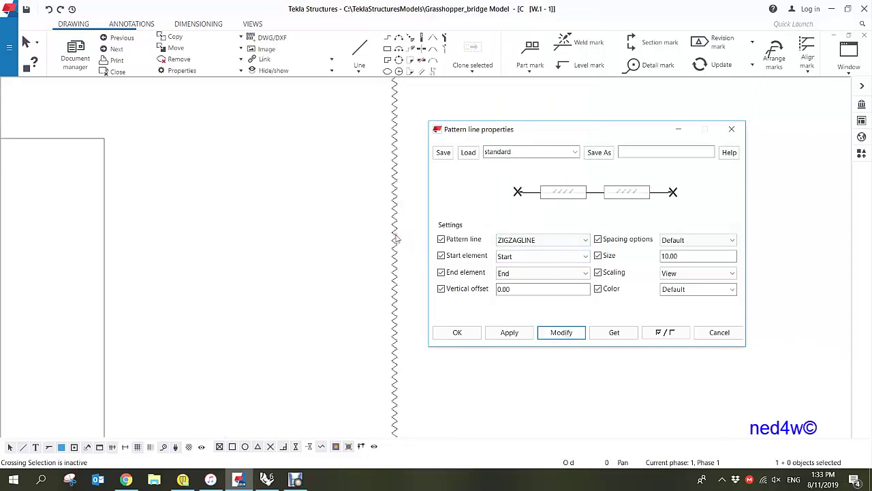
{"action": "middle_click_drag", "start_coordinate": [400, 214], "coordinate": [246, 187]}
{"action": "scroll", "coordinate": [249, 161], "scroll_direction": "up", "scroll_amount": 2}
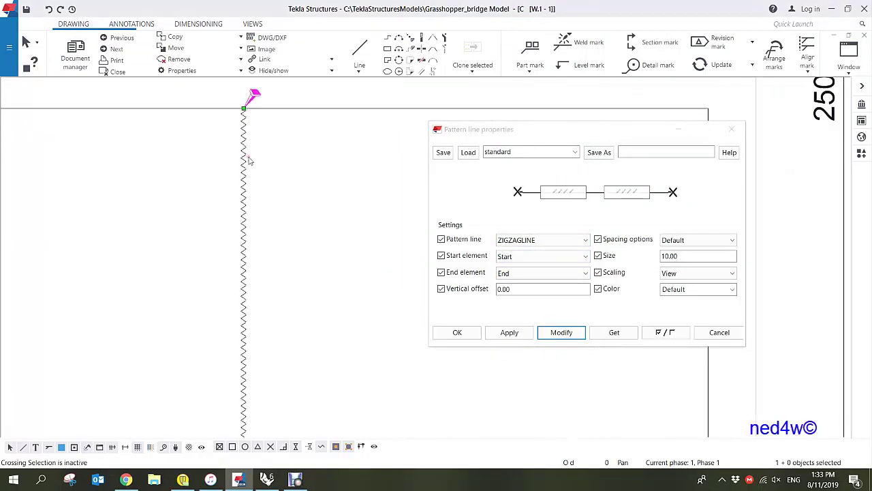
{"action": "left_click_drag", "start_coordinate": [555, 130], "coordinate": [603, 217]}
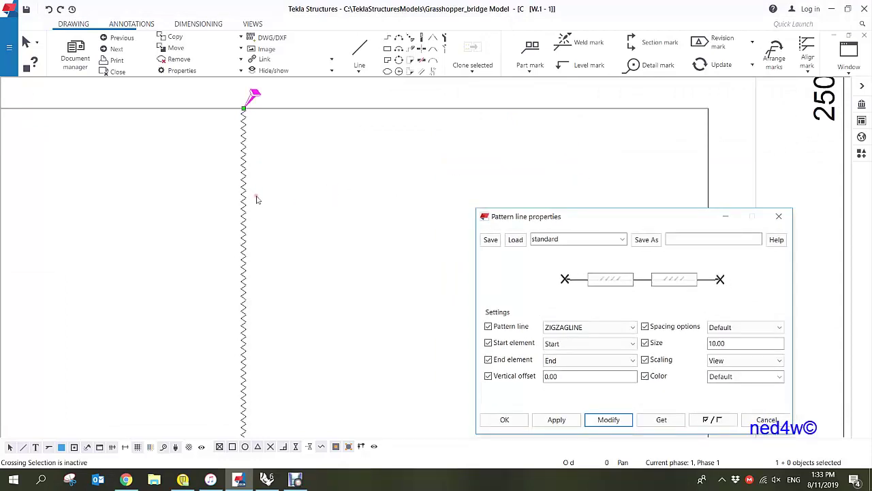
{"action": "scroll", "coordinate": [257, 199], "scroll_direction": "down", "scroll_amount": 2}
{"action": "scroll", "coordinate": [411, 220], "scroll_direction": "down", "scroll_amount": 1}
{"action": "middle_click_drag", "start_coordinate": [411, 220], "coordinate": [332, 205]}
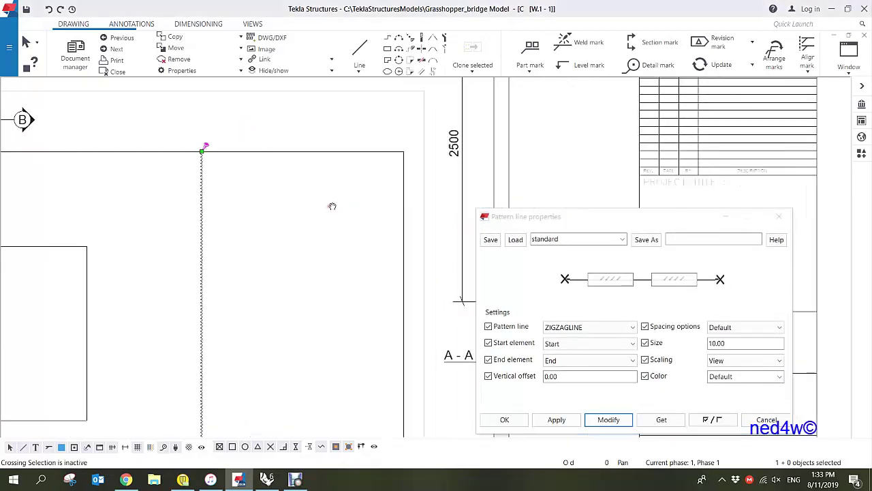
- Draw a four-point stepped pattern line in the bay right of the modified line
{"action": "left_click", "coordinate": [360, 70]}
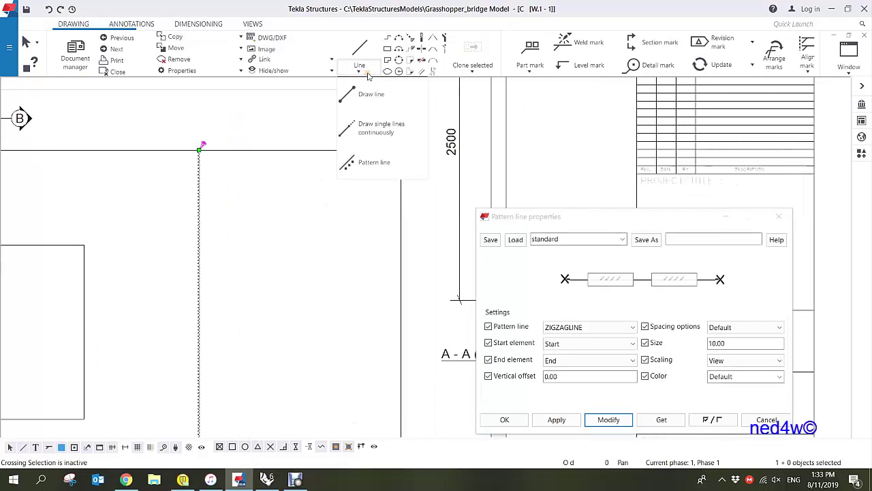
{"action": "left_click", "coordinate": [369, 163]}
{"action": "left_click", "coordinate": [243, 172]}
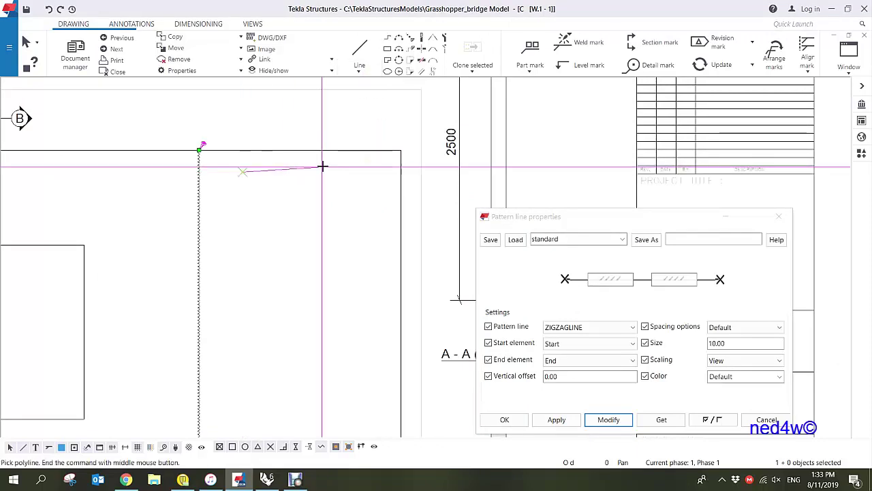
{"action": "left_click", "coordinate": [330, 259]}
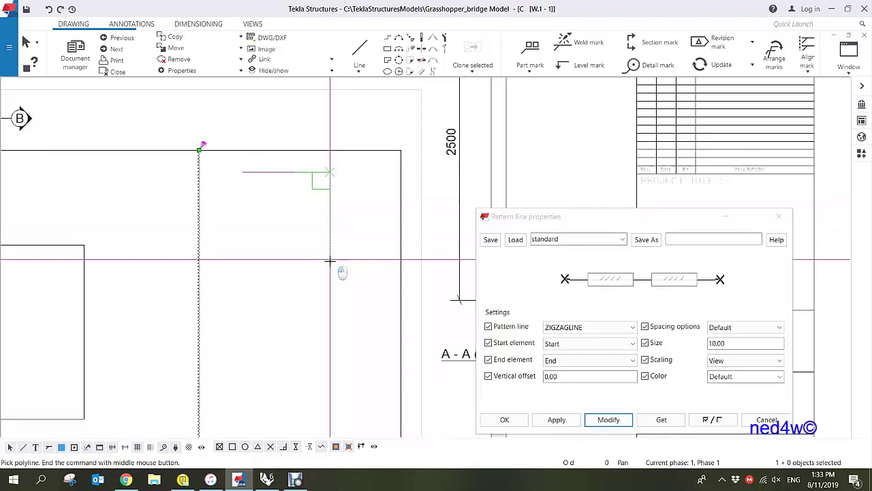
{"action": "left_click", "coordinate": [385, 259]}
{"action": "left_click", "coordinate": [388, 339]}
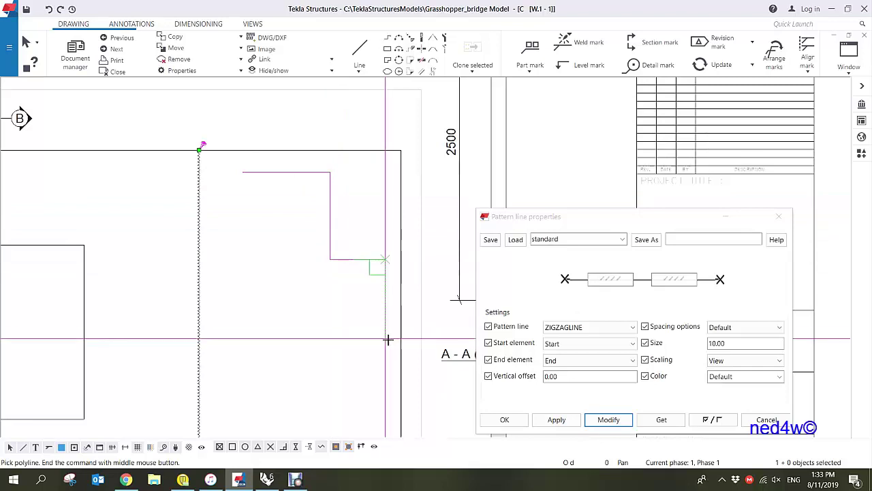
{"action": "middle_click", "coordinate": [392, 272]}
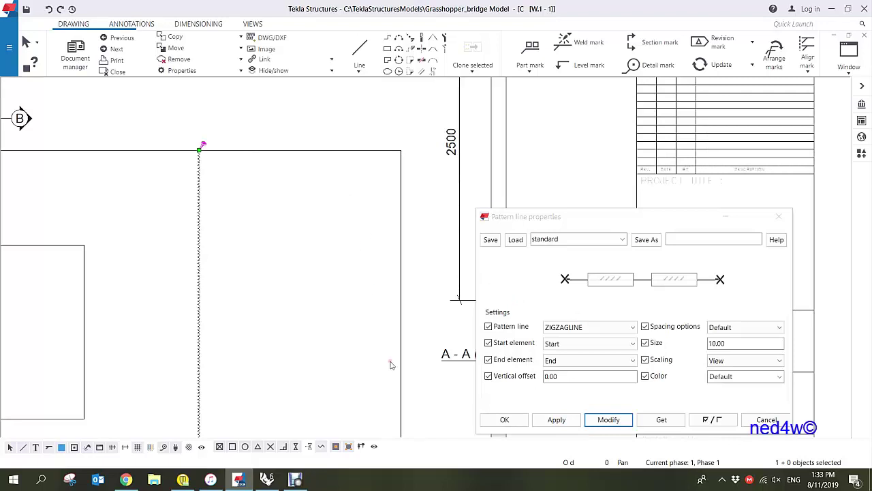
{"action": "right_click", "coordinate": [341, 174]}
{"action": "left_click", "coordinate": [368, 178]}
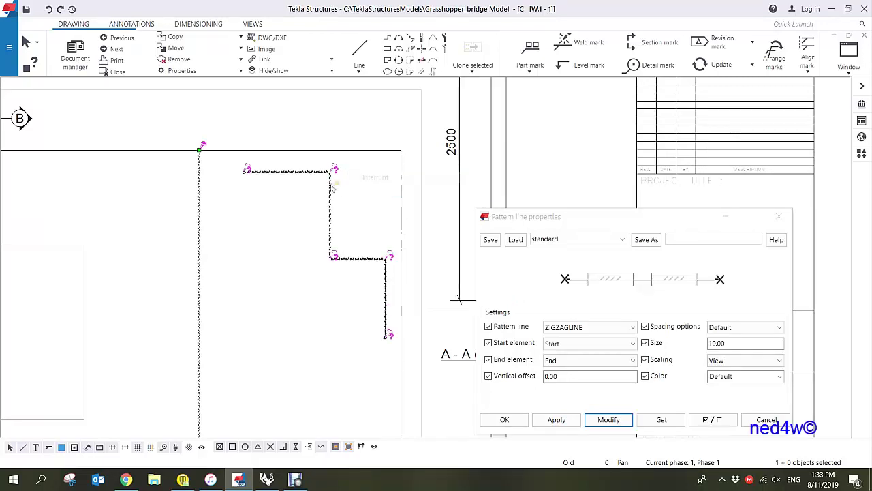
- Apply ZIGZAGLINE to the new stepped polyline and bring sections A-A and B-B into view
{"action": "left_click", "coordinate": [617, 421]}
{"action": "scroll", "coordinate": [359, 219], "scroll_direction": "up", "scroll_amount": 5}
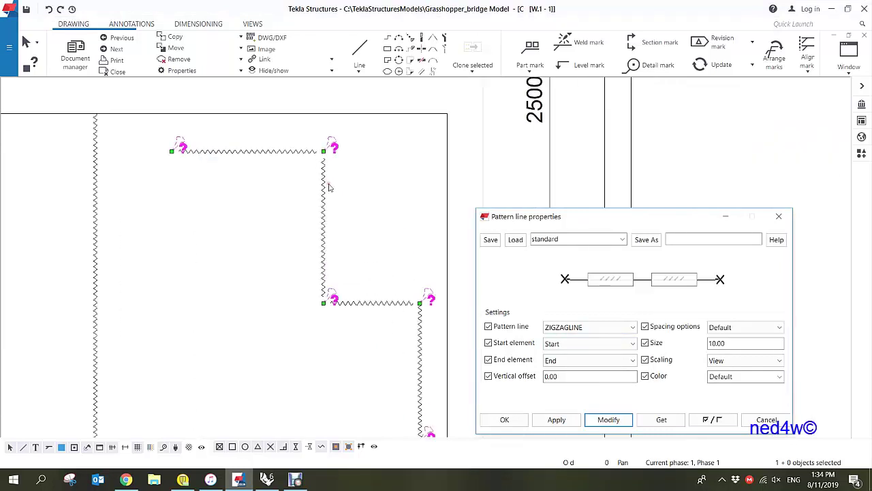
{"action": "scroll", "coordinate": [356, 223], "scroll_direction": "down", "scroll_amount": 6}
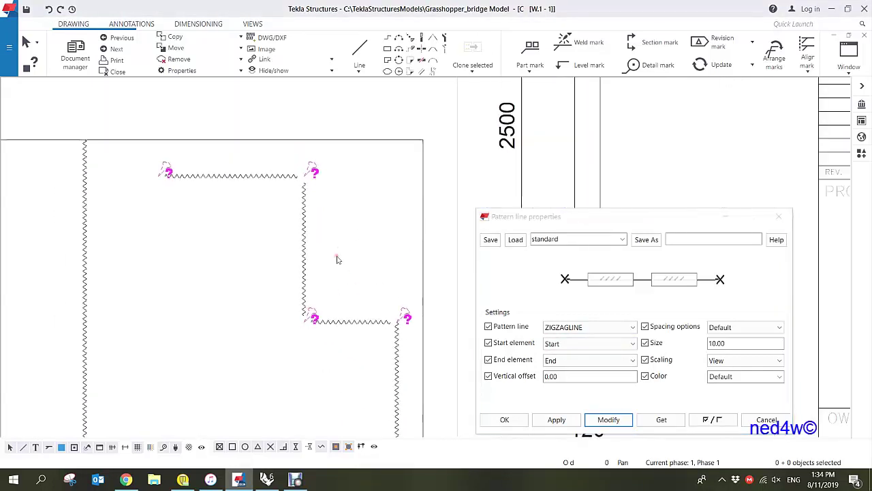
{"action": "scroll", "coordinate": [324, 183], "scroll_direction": "up", "scroll_amount": 5}
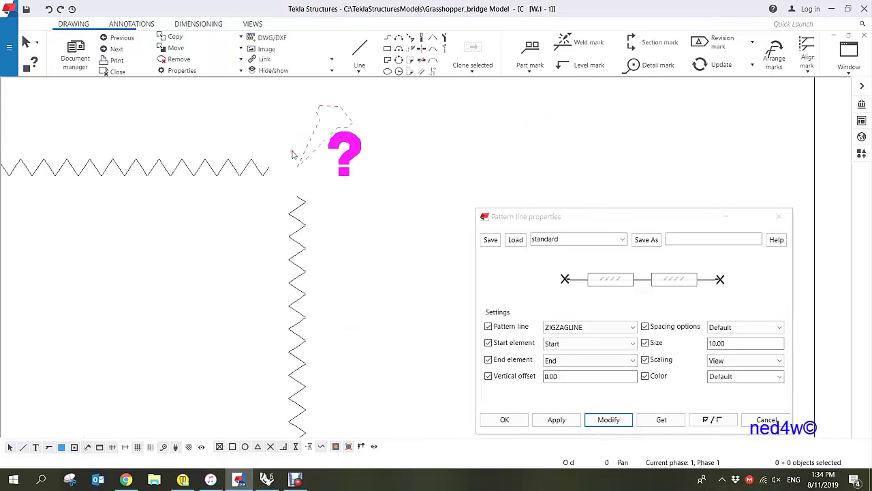
{"action": "scroll", "coordinate": [287, 163], "scroll_direction": "down", "scroll_amount": 5}
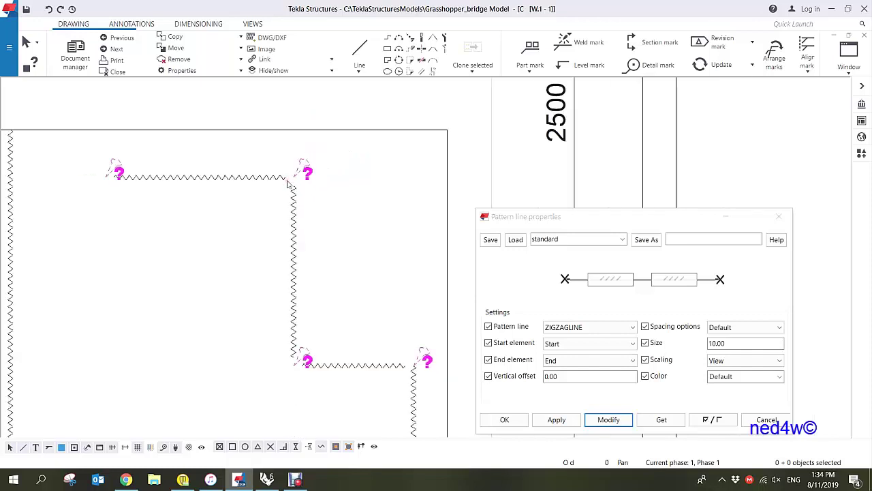
{"action": "scroll", "coordinate": [372, 348], "scroll_direction": "down", "scroll_amount": 3}
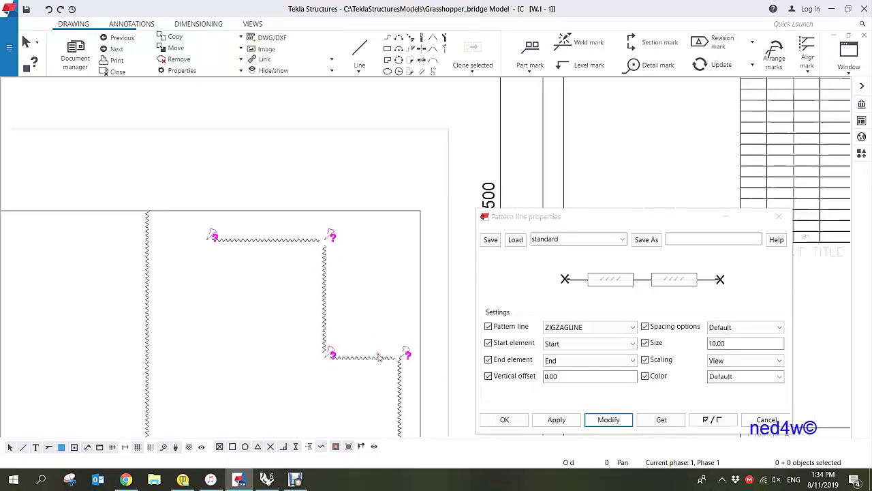
{"action": "scroll", "coordinate": [366, 282], "scroll_direction": "down", "scroll_amount": 2}
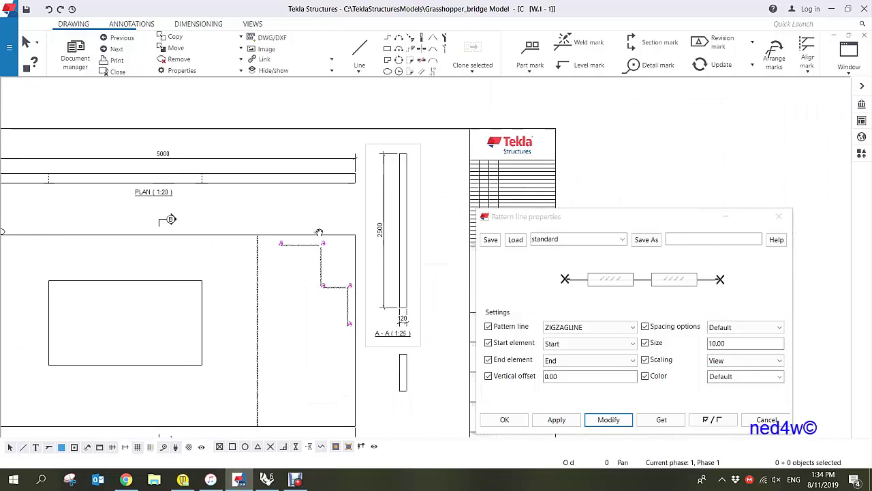
{"action": "scroll", "coordinate": [340, 349], "scroll_direction": "up", "scroll_amount": 4}
{"action": "middle_click_drag", "start_coordinate": [339, 350], "coordinate": [333, 270]}
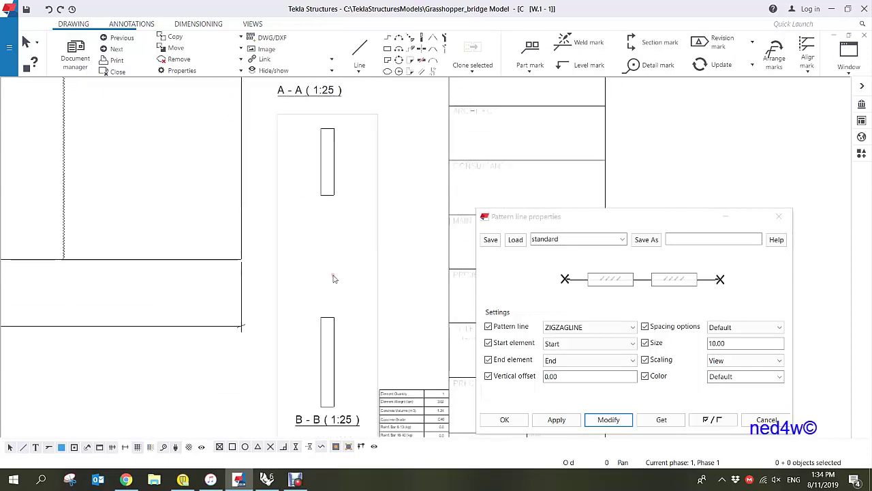
{"action": "left_click", "coordinate": [359, 71]}
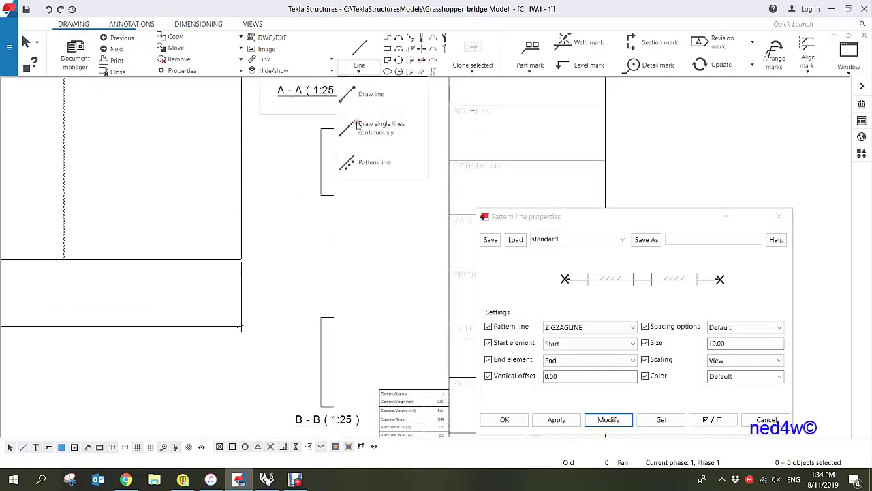
- Draw a pattern line from the A-A rectangle to the B-B rectangle and apply ZIGZAGLINE
{"action": "left_click", "coordinate": [370, 164]}
{"action": "left_click", "coordinate": [323, 197]}
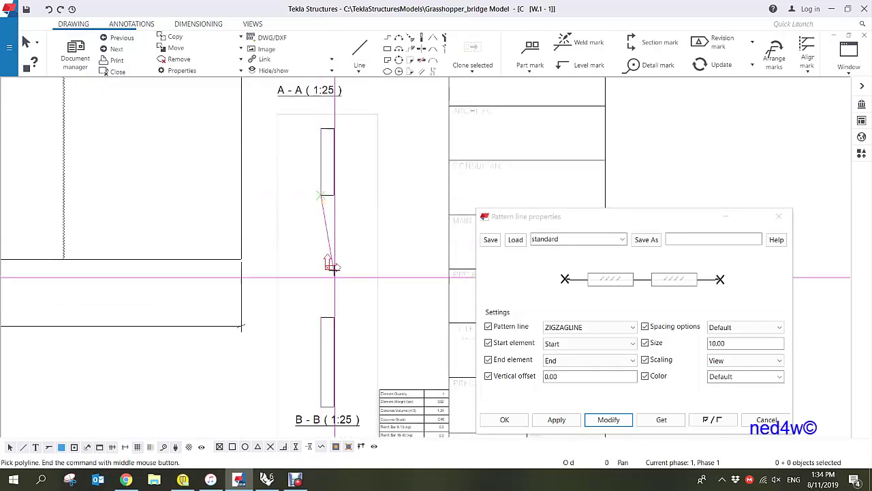
{"action": "middle_click", "coordinate": [344, 233]}
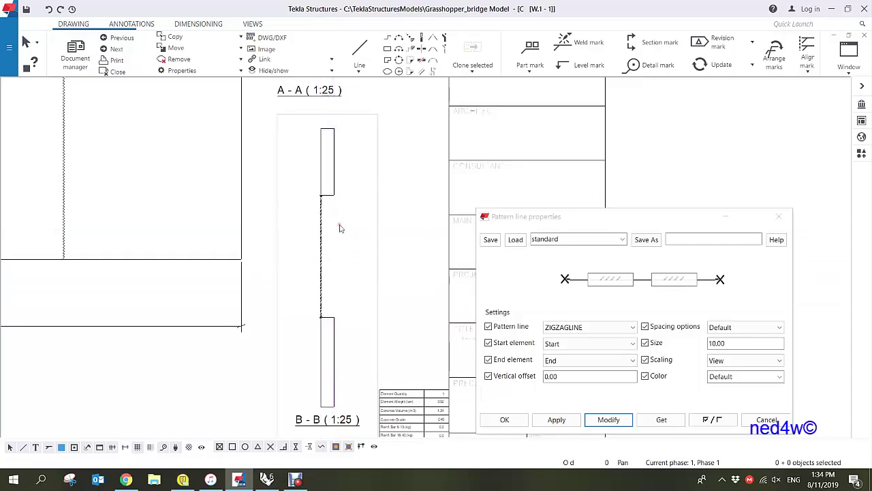
{"action": "scroll", "coordinate": [341, 228], "scroll_direction": "up", "scroll_amount": 2}
{"action": "left_click", "coordinate": [324, 269]}
{"action": "left_click", "coordinate": [626, 421]}
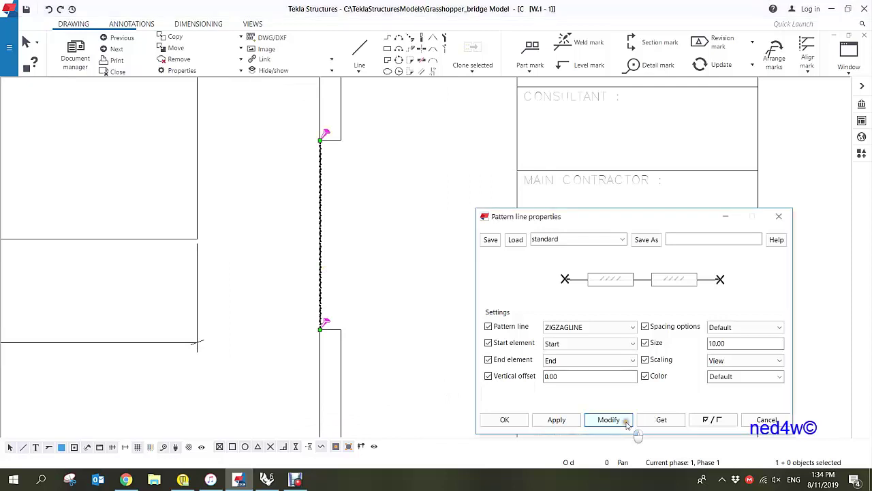
{"action": "scroll", "coordinate": [340, 325], "scroll_direction": "up", "scroll_amount": 2}
{"action": "left_click", "coordinate": [348, 266]}
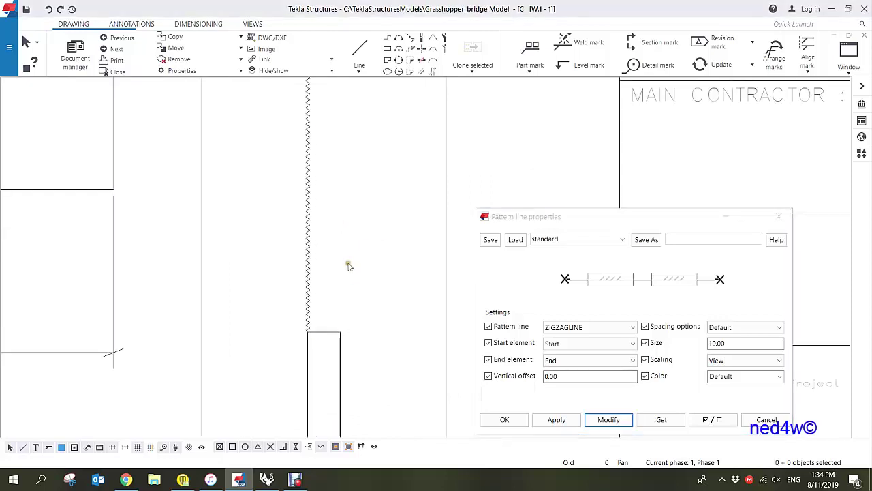
{"action": "scroll", "coordinate": [346, 255], "scroll_direction": "down", "scroll_amount": 2}
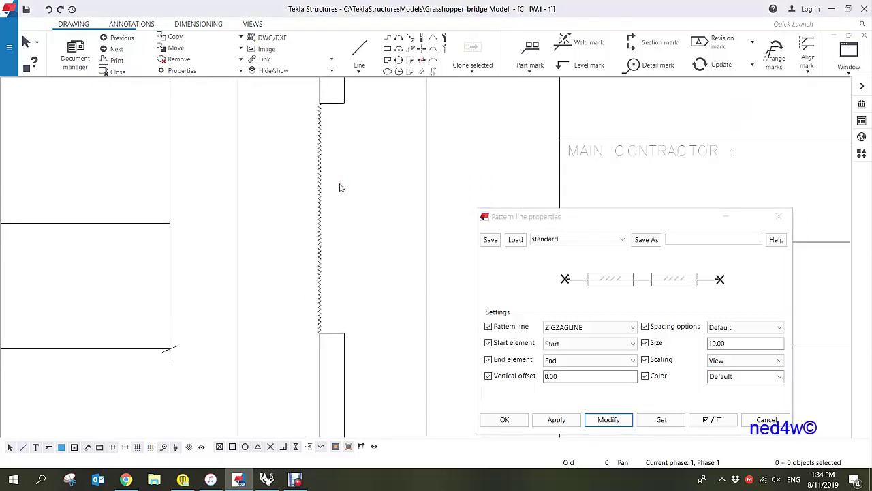
{"action": "middle_click_drag", "start_coordinate": [344, 182], "coordinate": [356, 200]}
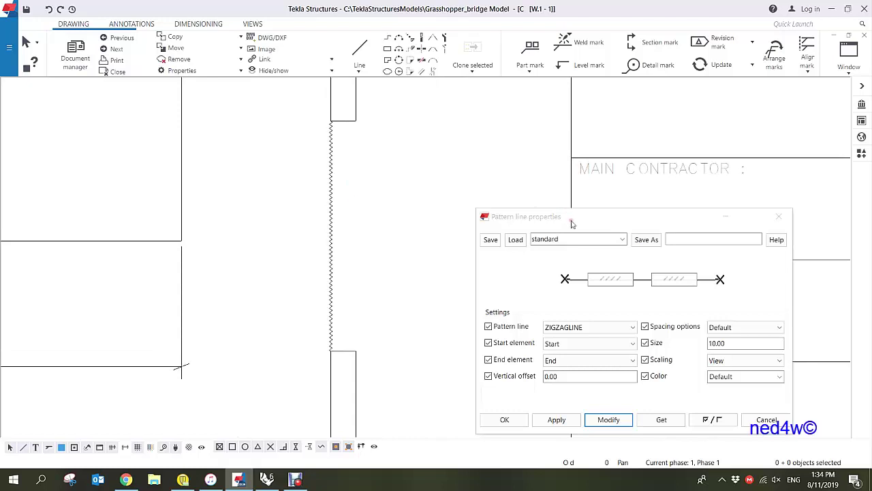
{"action": "left_click_drag", "start_coordinate": [572, 224], "coordinate": [519, 155]}
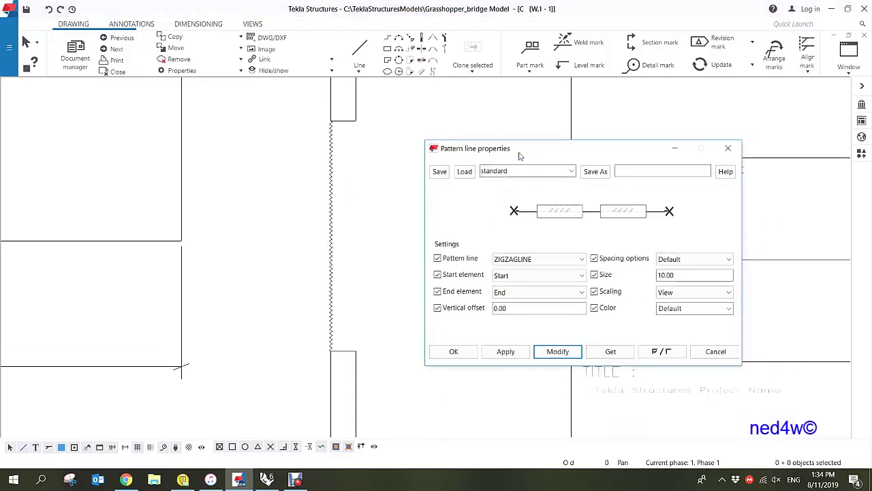